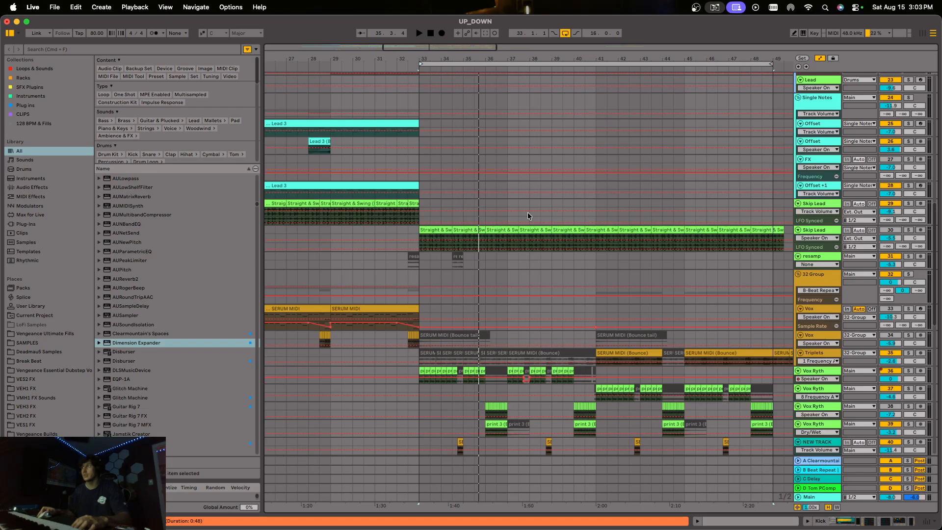
Select the Kick clip starting at bar 33 and hide the automation lanes in the arrangement
scroll(528, 213, up, 12)
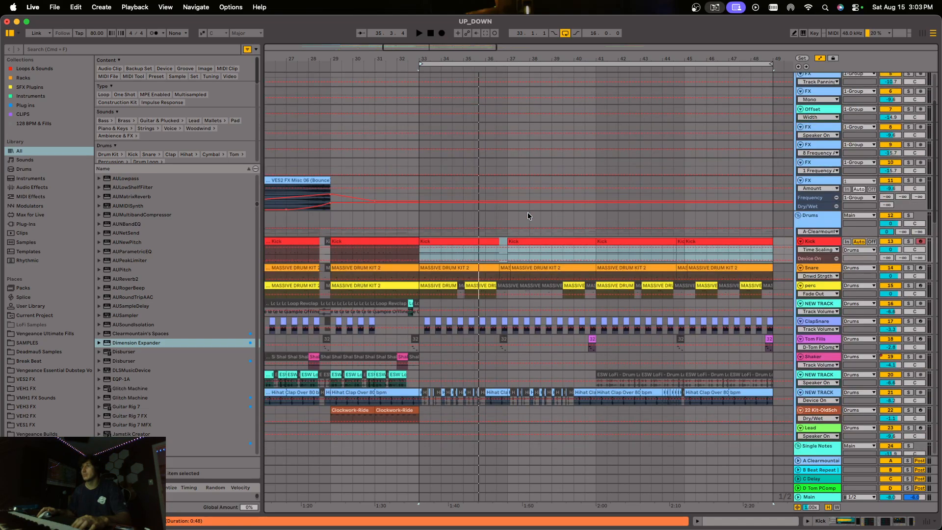
click(461, 241)
key(a)
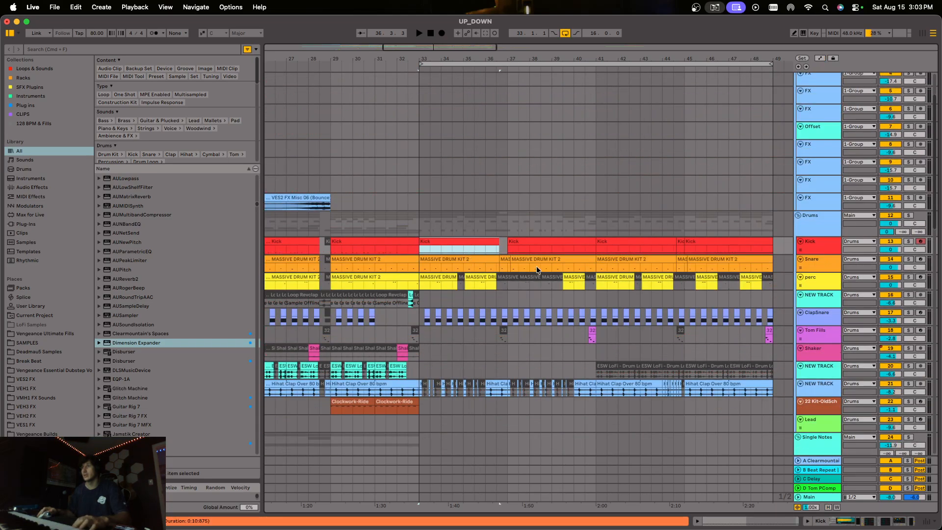
Insert a MIDI track below the resma track at the end of the track list and fold it
scroll(495, 242, down, 20)
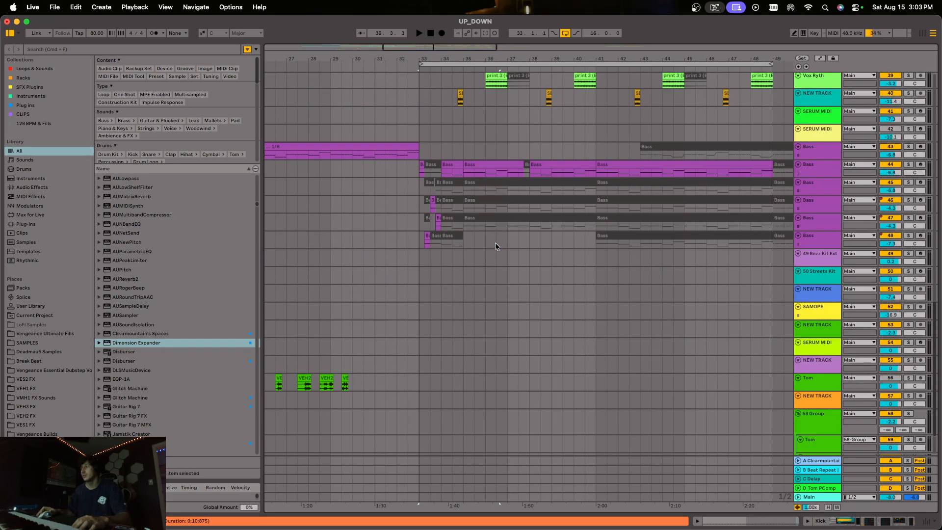
right_click(808, 452)
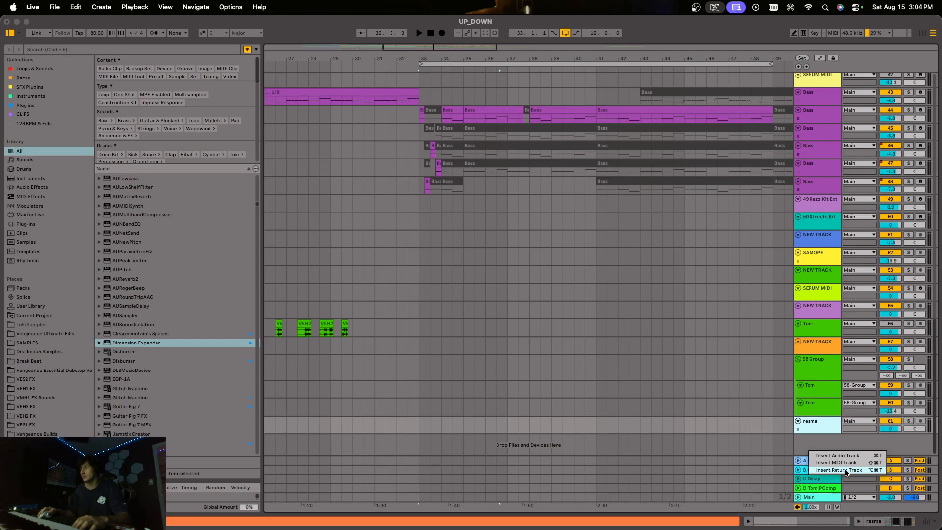
click(807, 441)
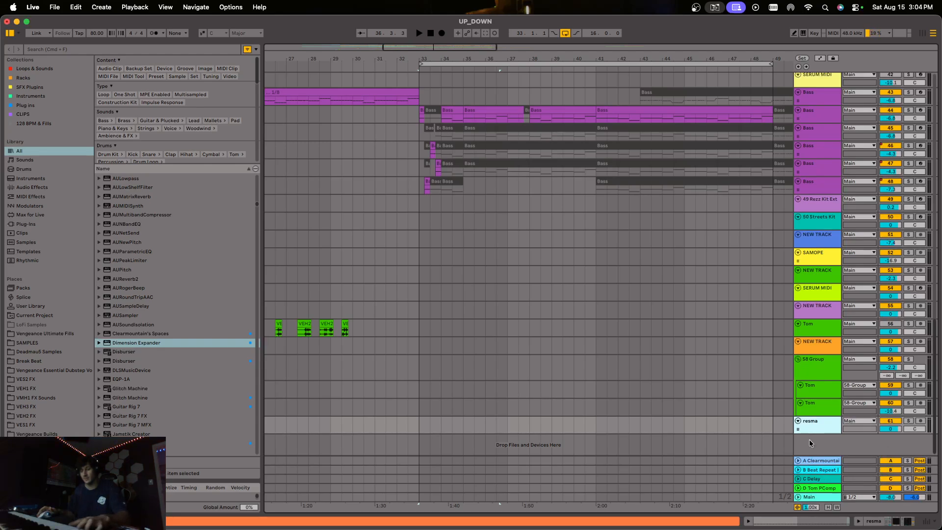
key(super+shift+t)
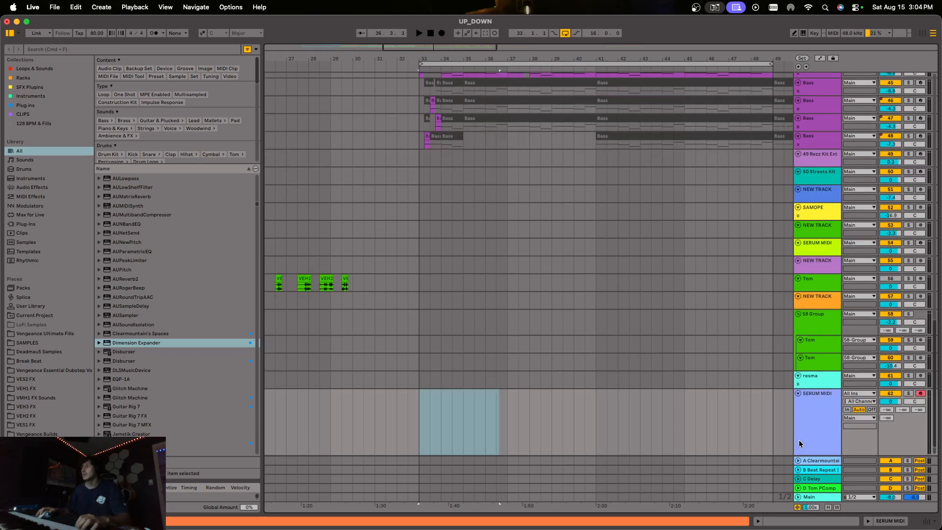
click(797, 393)
Insert a new return track and delete the folded SERUM MIDI track below resma
right_click(811, 416)
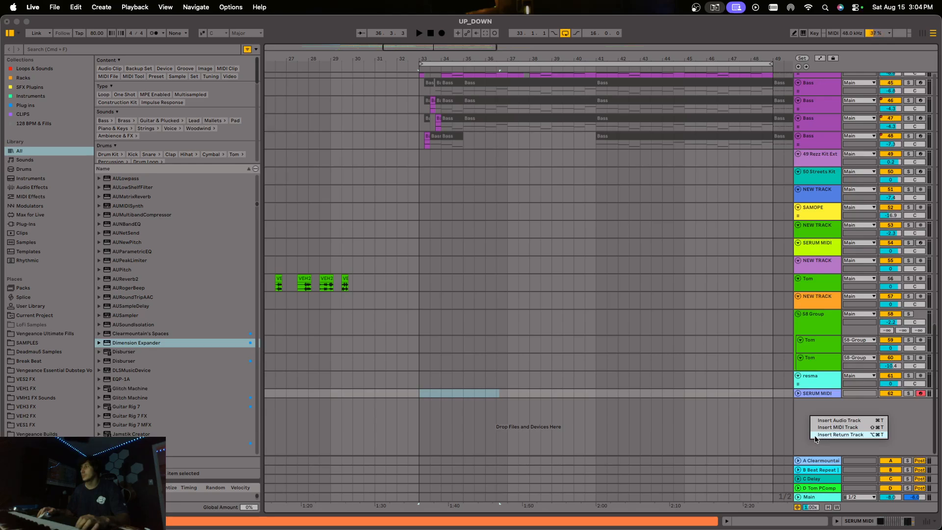
click(801, 416)
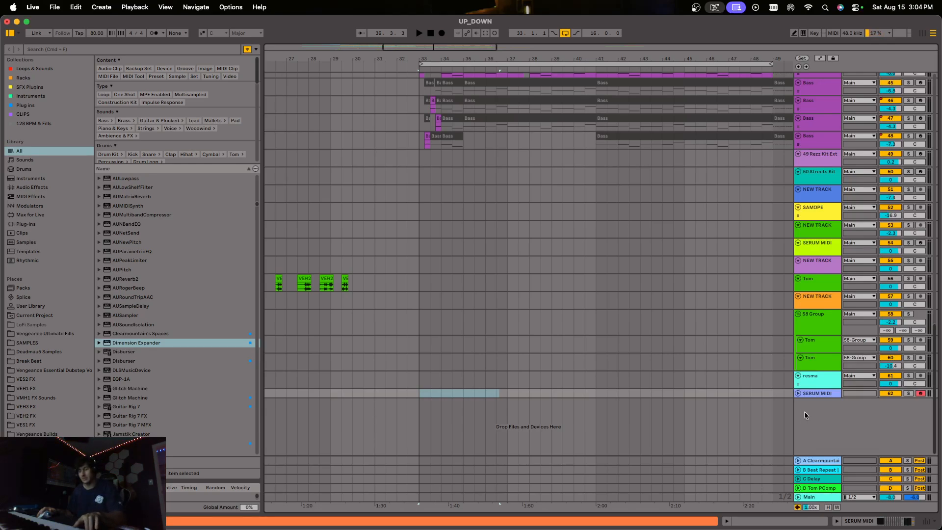
key(super+t)
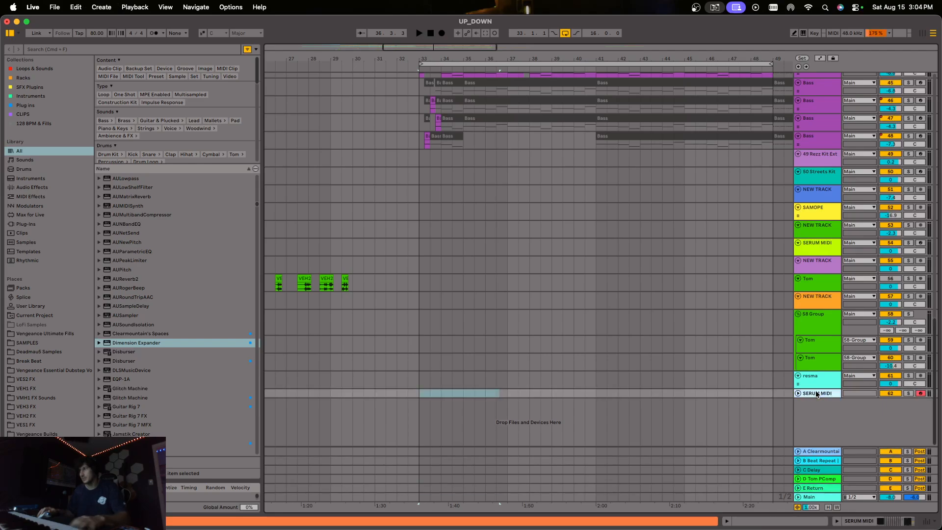
key(Delete)
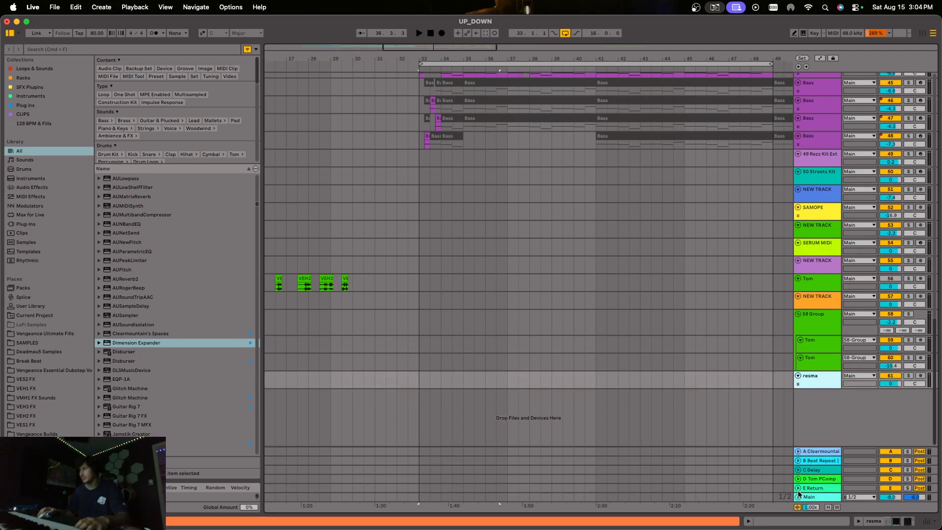
Unfold the E Return track and display its device chain
click(798, 488)
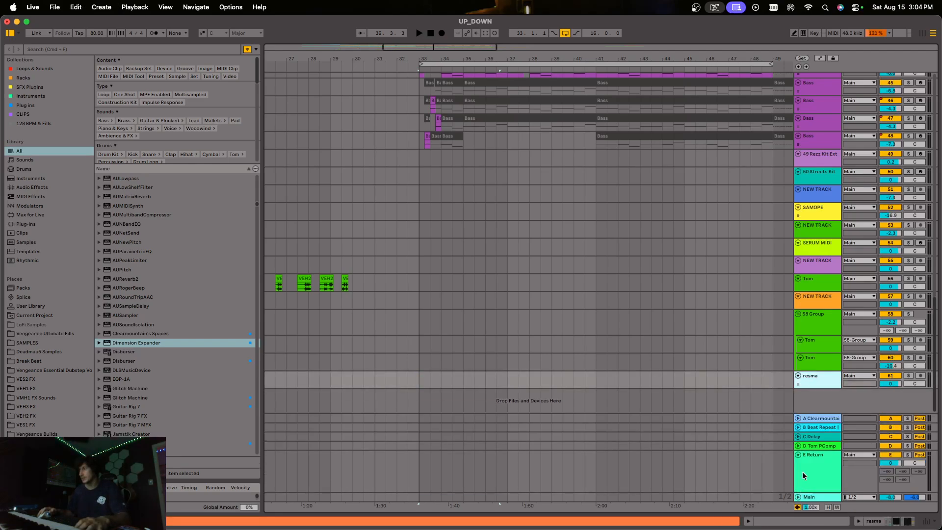
click(896, 520)
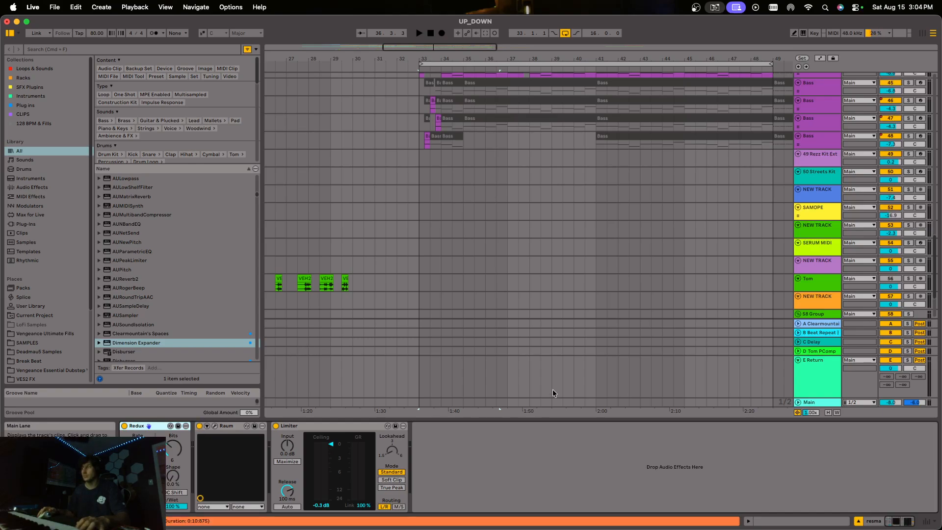
click(815, 364)
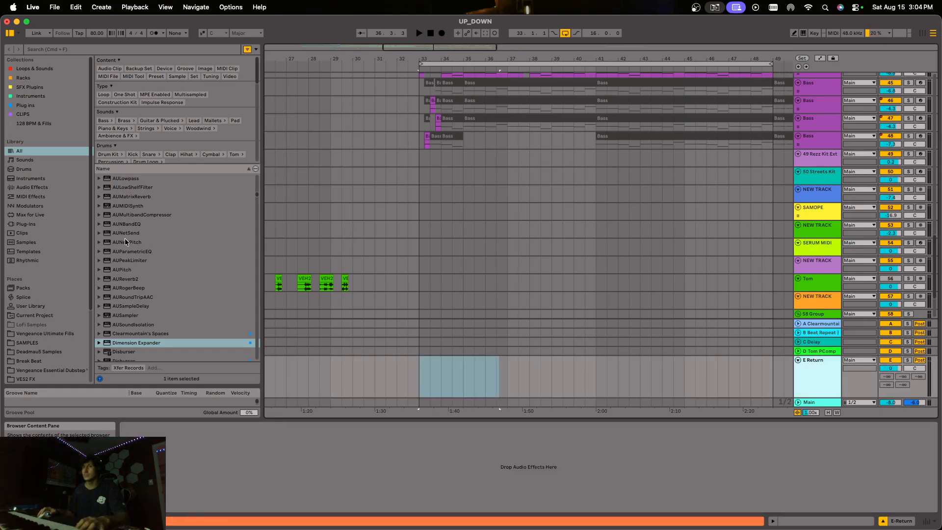
Search the browser for "eq" and load EQ Eight onto the E Return track
click(39, 49)
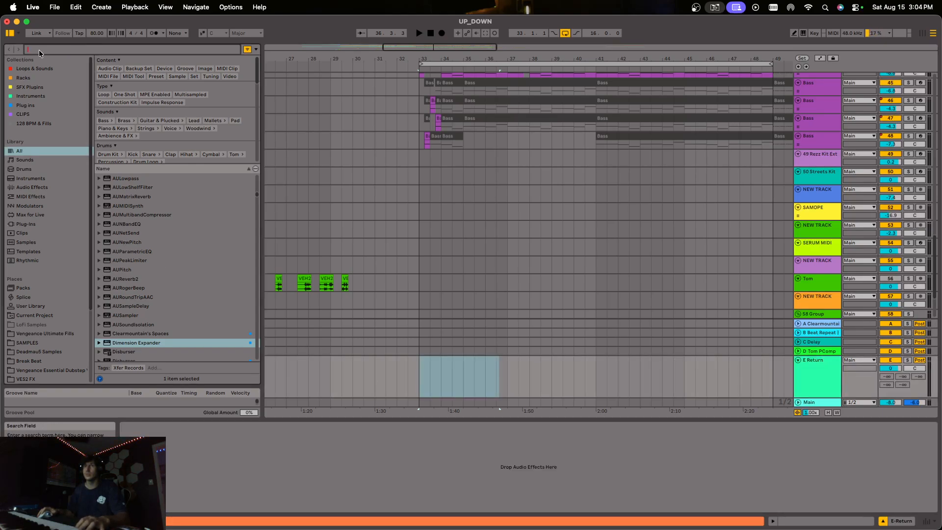
scroll(666, 222, up, 20)
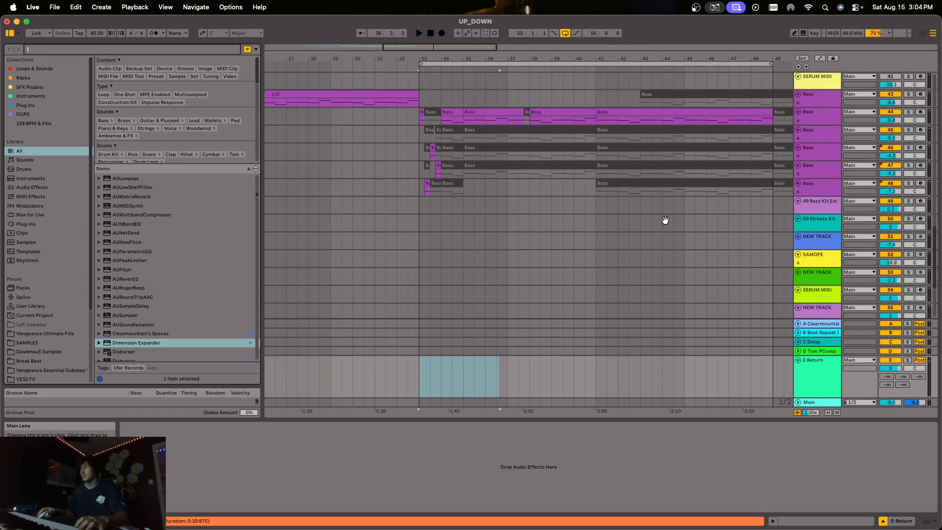
scroll(664, 220, up, 12)
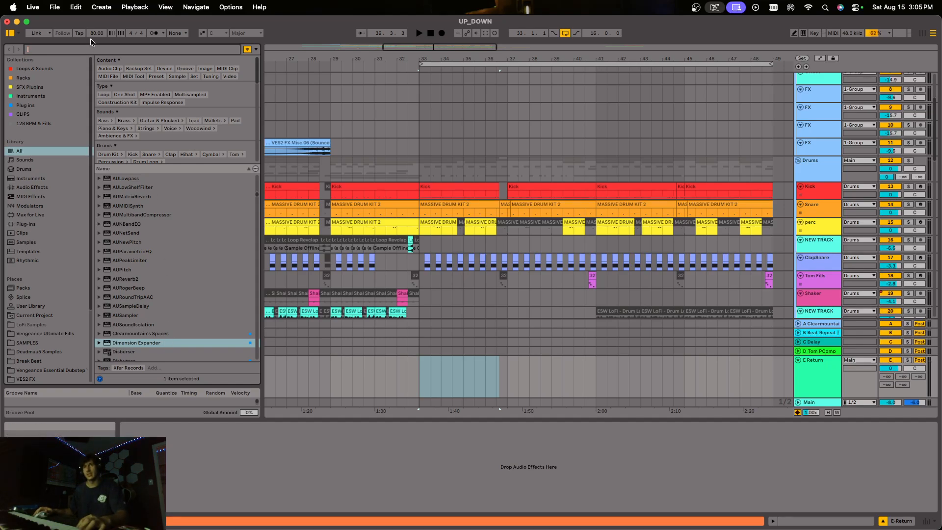
text(eq)
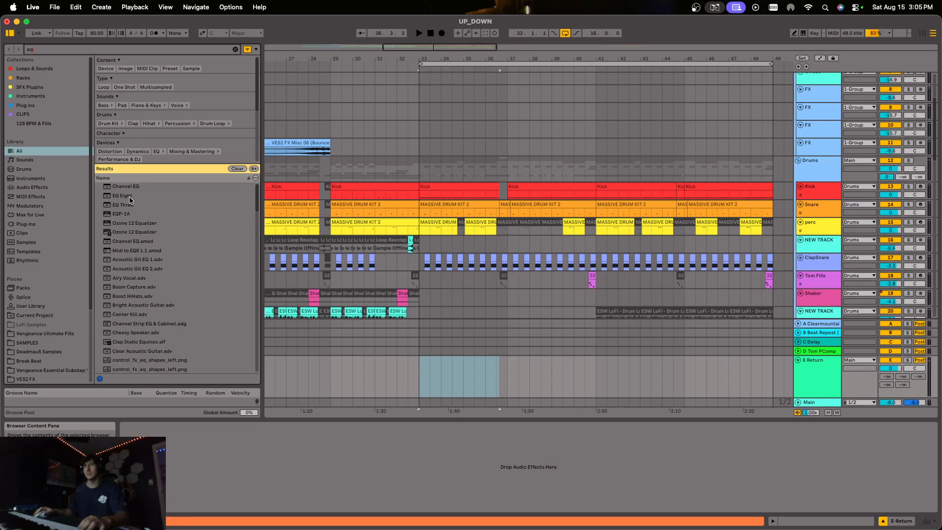
drag(130, 198, 261, 459)
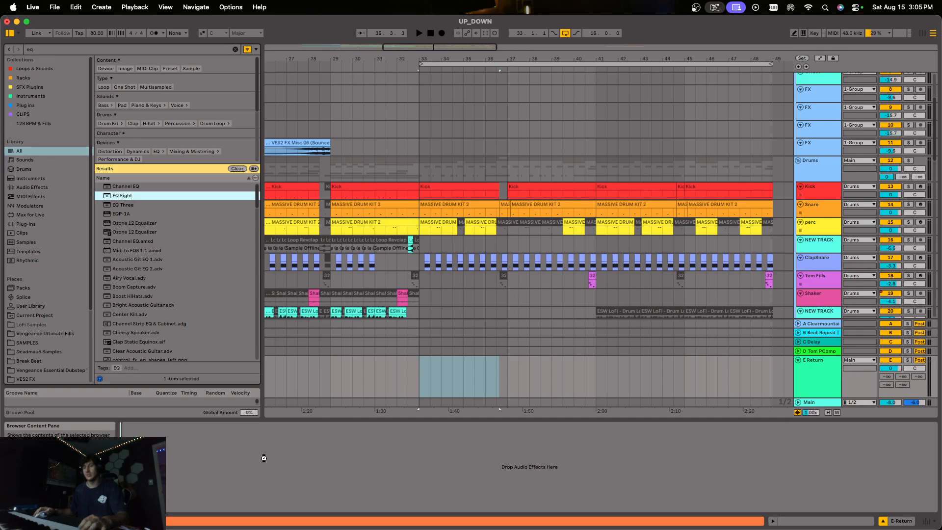
Search the browser for "glue" and add Glue Compressor after EQ Eight on return track E
key(super+f)
key(super+f)
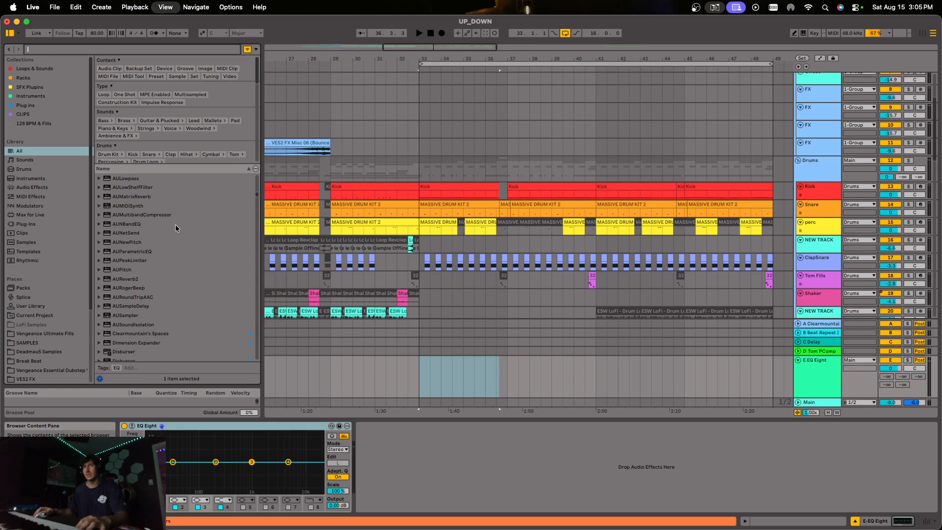
text(glue)
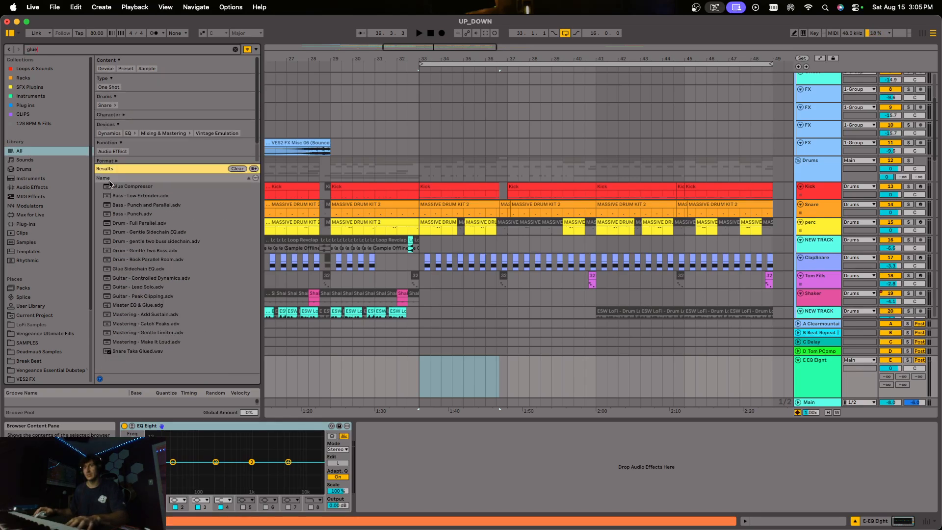
mouse_move(111, 185)
mouse_down()
mouse_move(248, 330)
mouse_move(422, 472)
mouse_move(413, 456)
mouse_up()
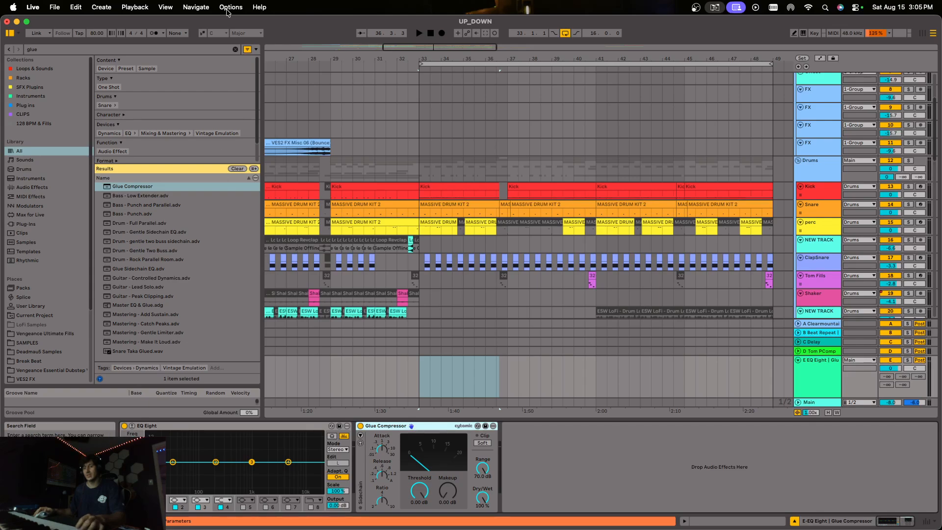
Find Supercharger by searching "super" and add it after Glue Compressor, deactivated and with its device folded
click(235, 49)
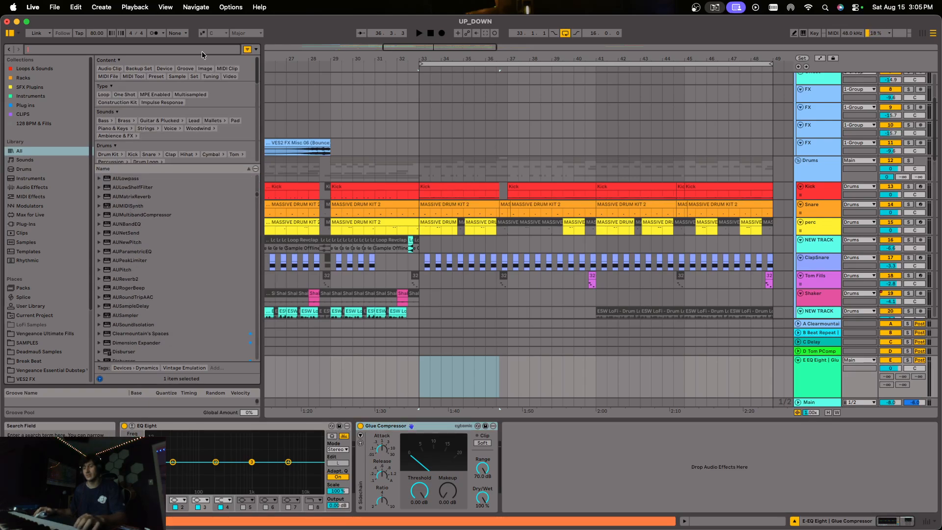
text(super)
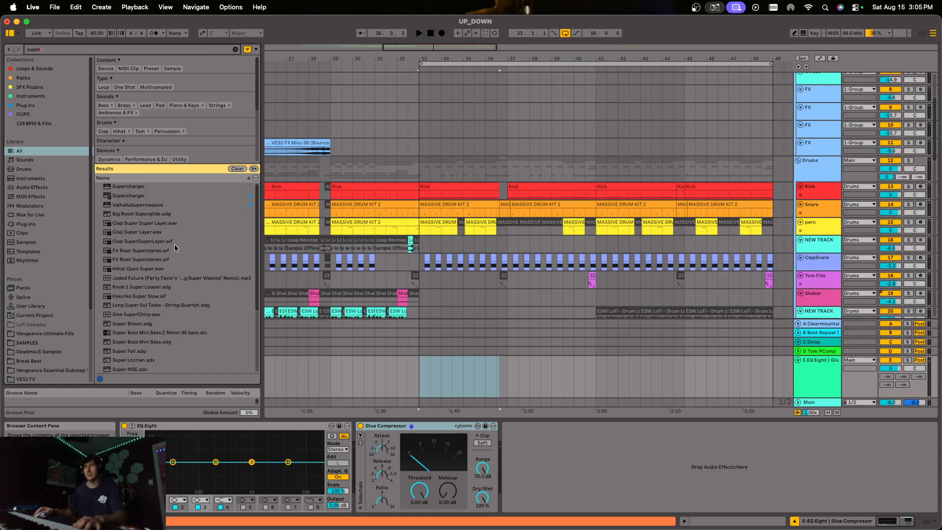
drag(130, 197, 561, 461)
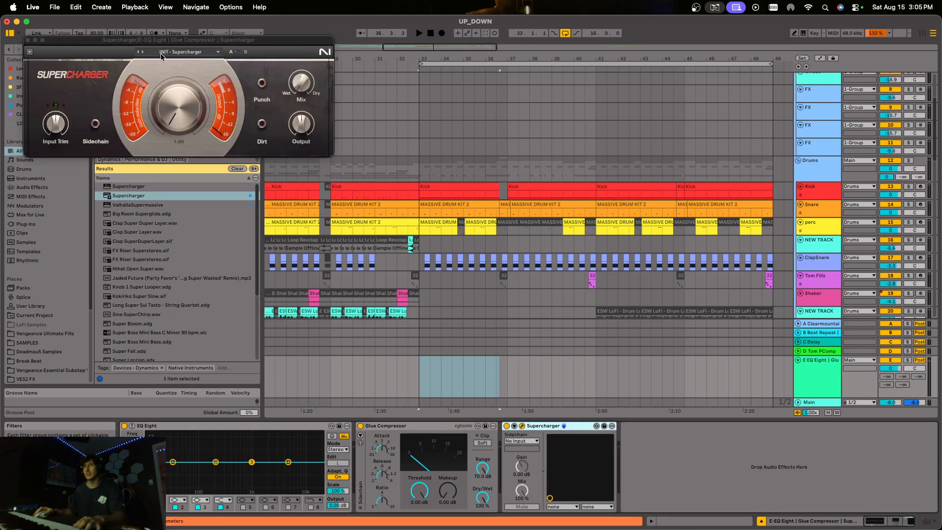
drag(168, 37, 482, 228)
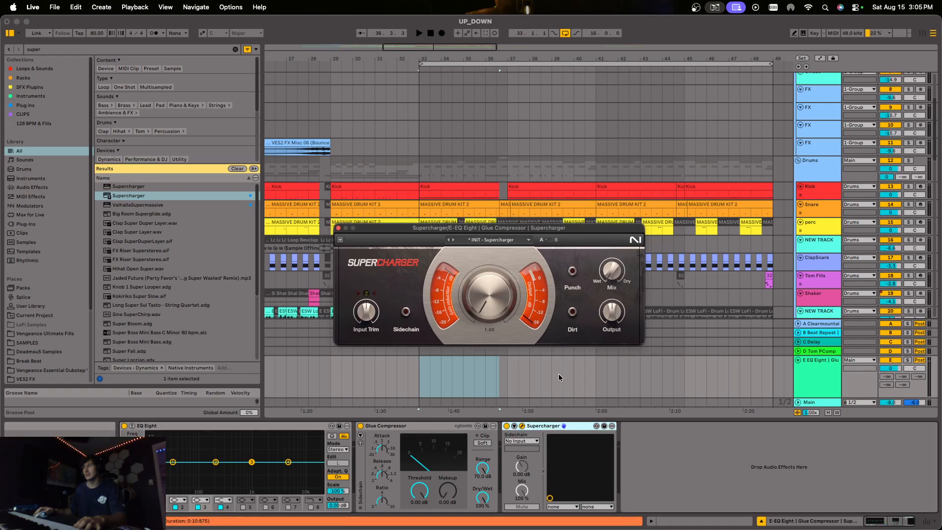
click(506, 426)
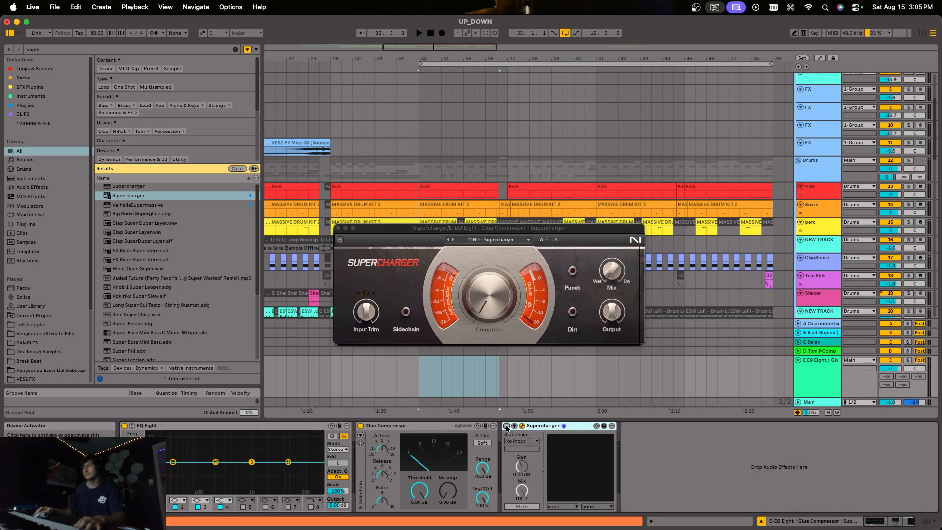
double_click(550, 425)
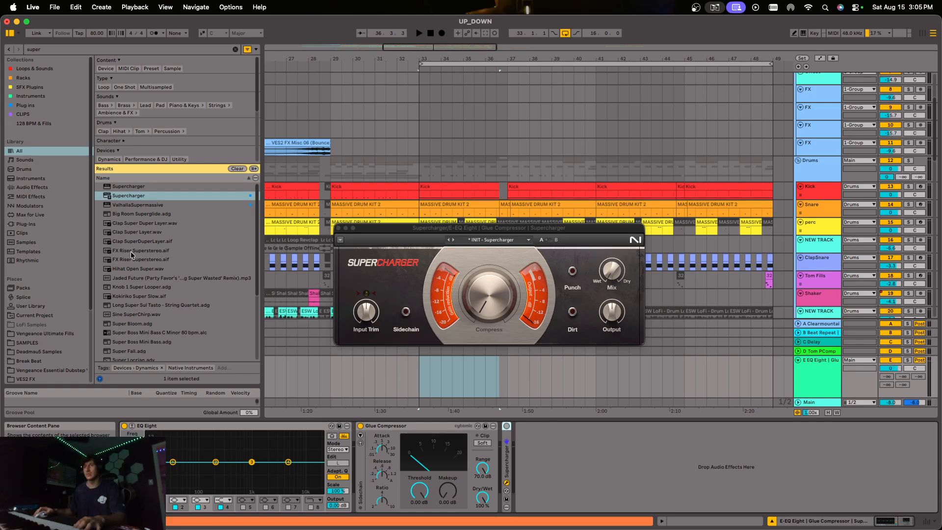
Search the browser for "lim" and add Limiter at the end of return track E's device chain
click(56, 49)
key(BackSpace)
text(lim)
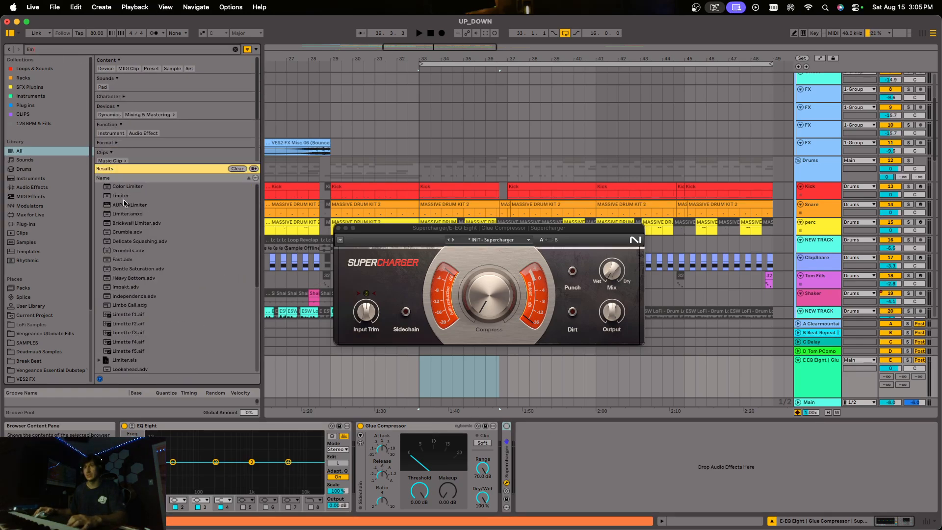
click(122, 196)
drag(433, 313, 666, 505)
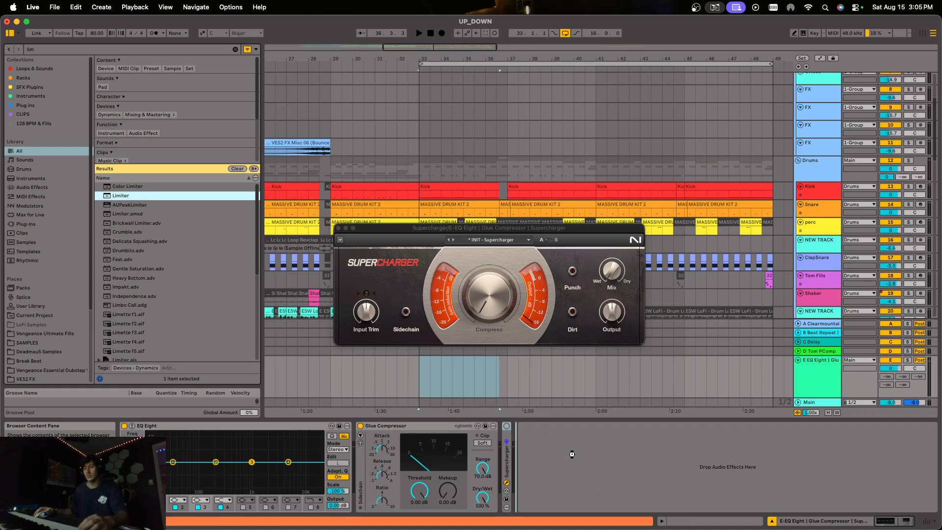
Search the browser for "ott" and insert the Xfer OTT plug-in between EQ Eight and Glue Compressor
key(super+f)
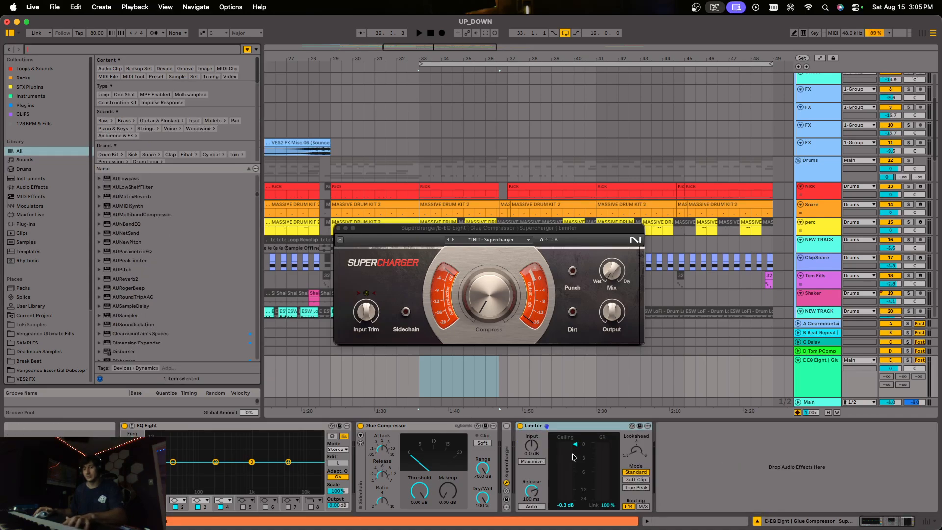
text(ott)
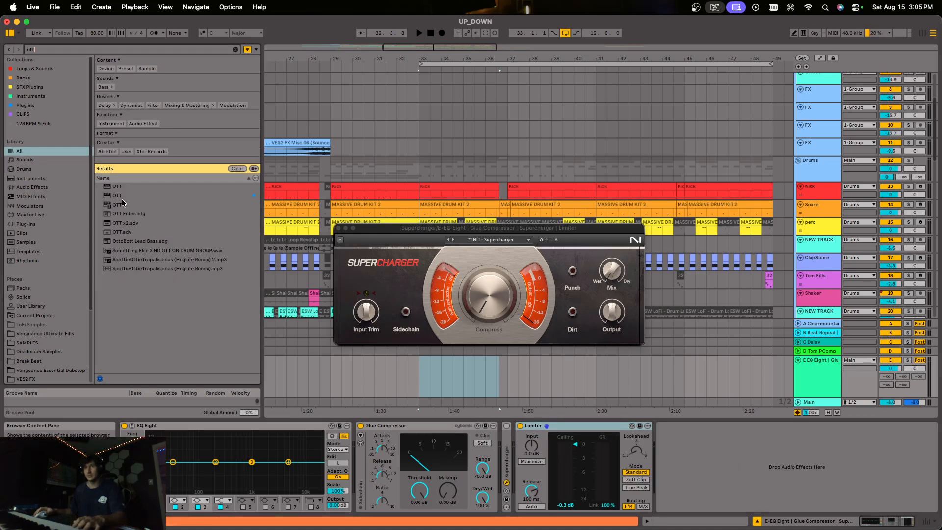
click(146, 224)
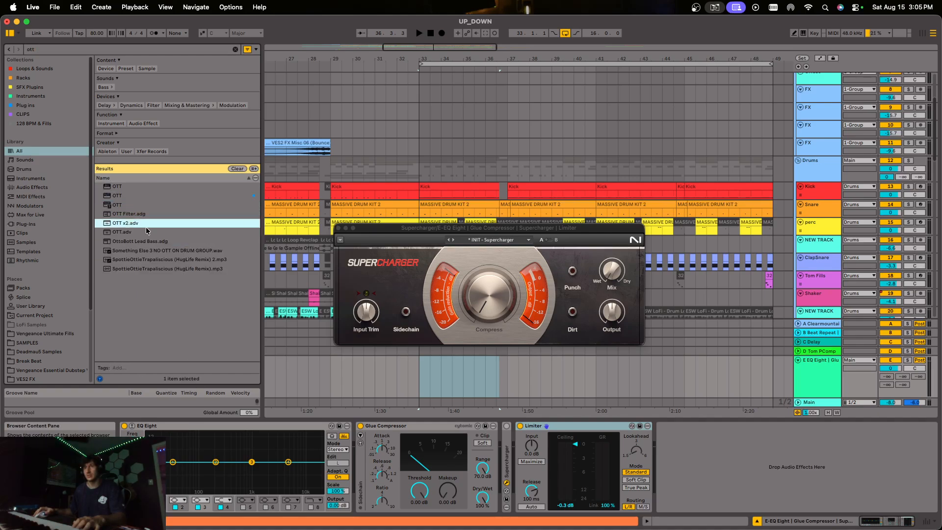
drag(118, 197, 345, 436)
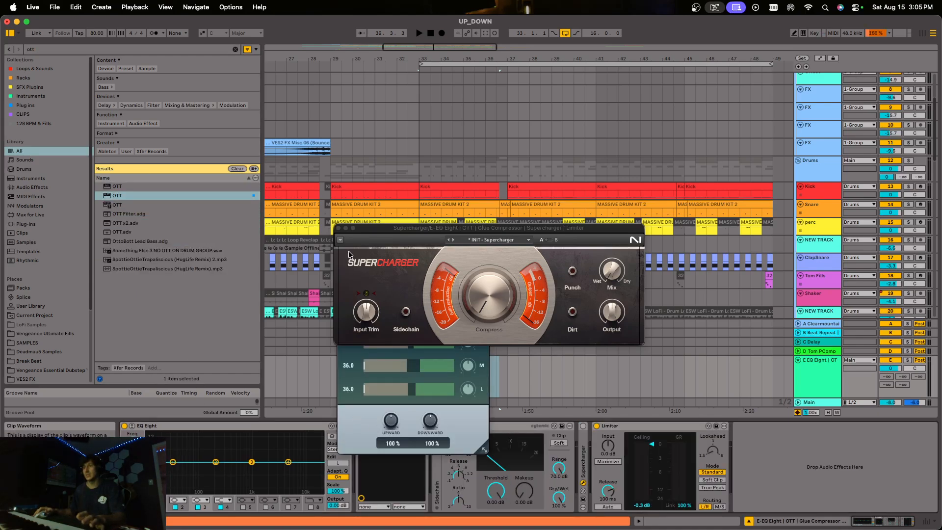
Close the Supercharger and OTT plug-in windows and select the Kick clip starting at bar 33
click(339, 228)
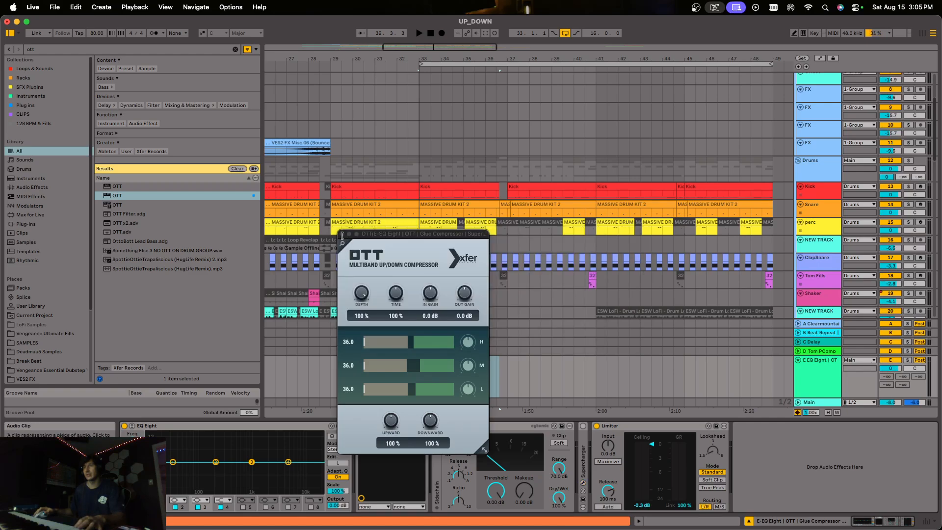
click(342, 235)
click(437, 186)
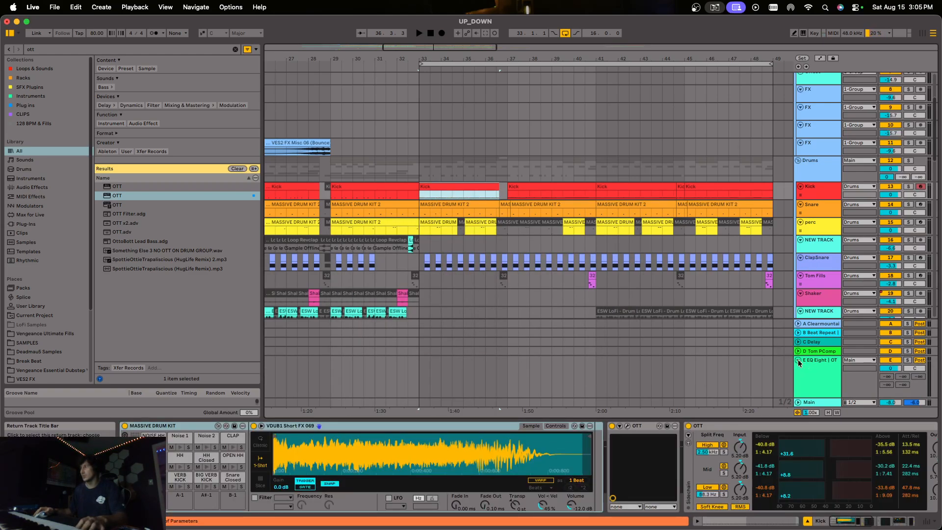
Collapse return track E, show its device chain and deactivate the OTT plug-in
click(797, 359)
click(812, 394)
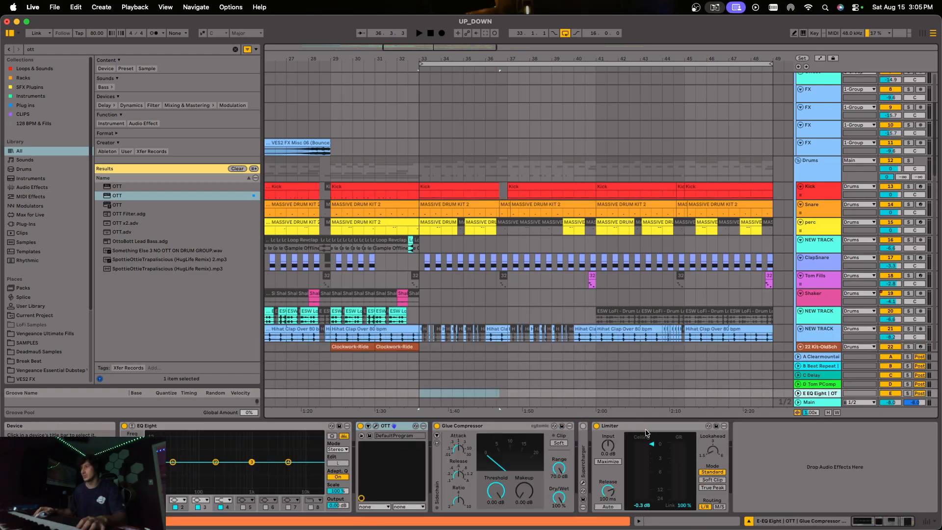
click(363, 426)
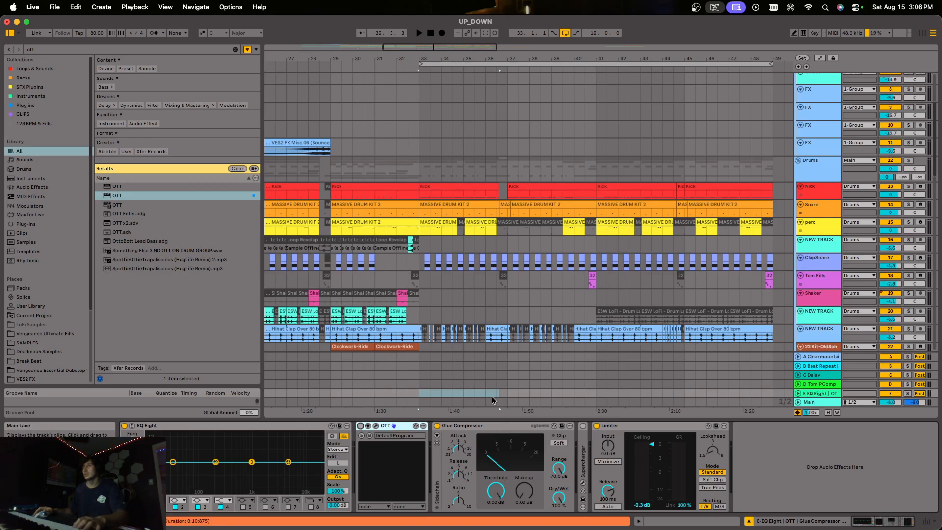
Look through the arrangement and audition the Vox Ryth and Bass tracks in the loop from bar 33
scroll(486, 270, down, 3)
scroll(485, 270, down, 15)
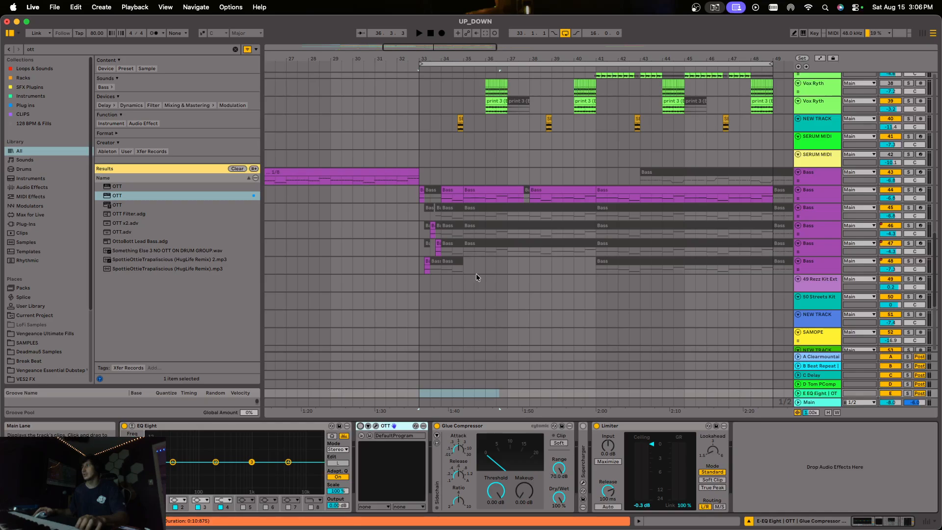
scroll(590, 252, up, 20)
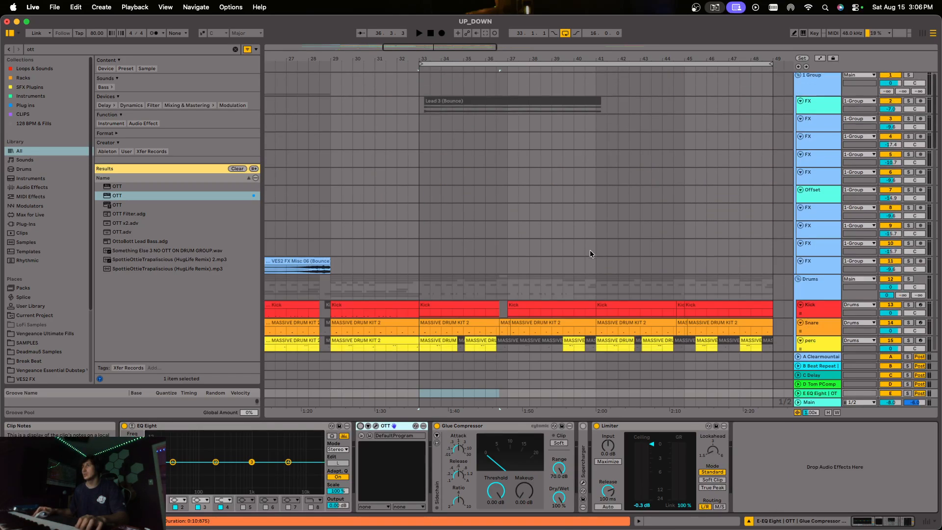
scroll(584, 255, down, 10)
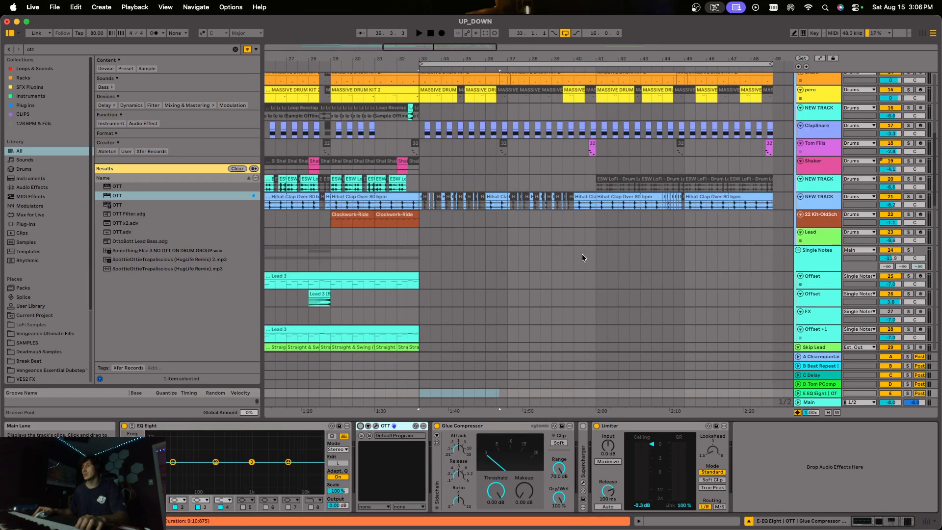
scroll(581, 260, down, 10)
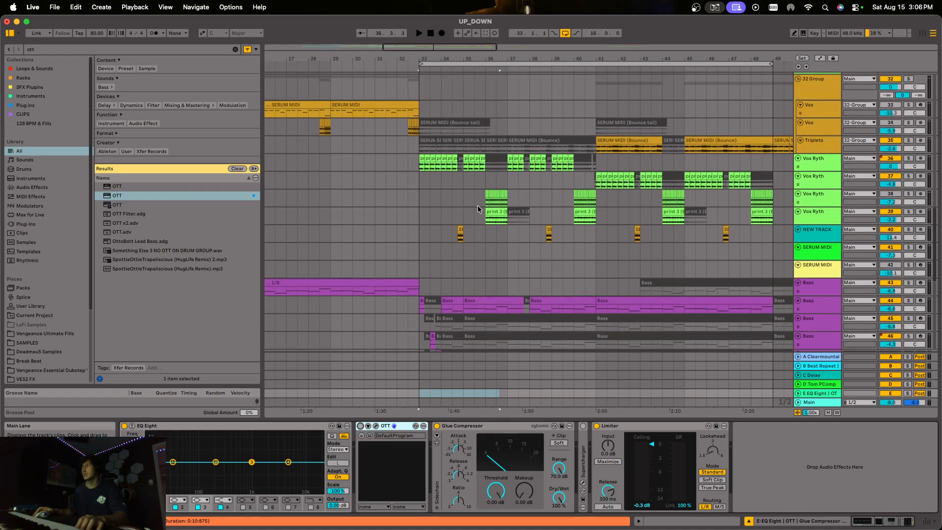
click(907, 158)
key(space)
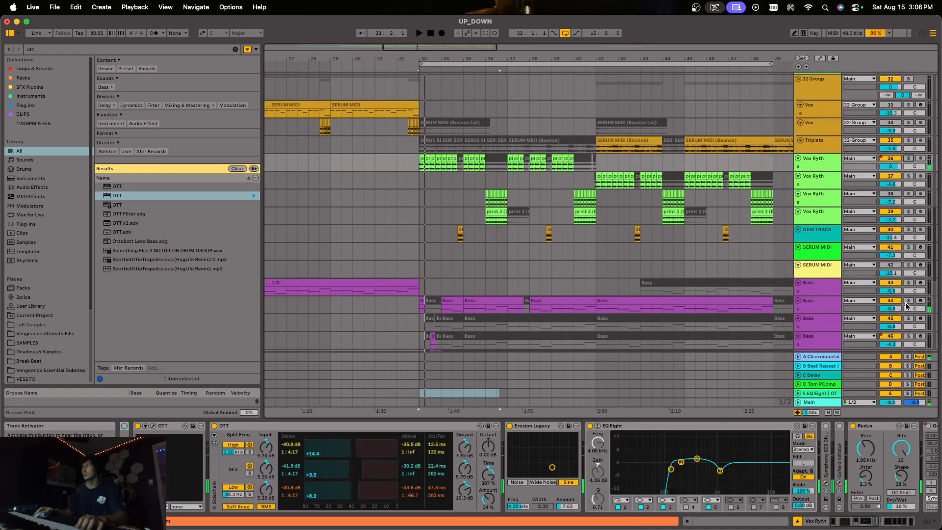
click(908, 301)
click(907, 301)
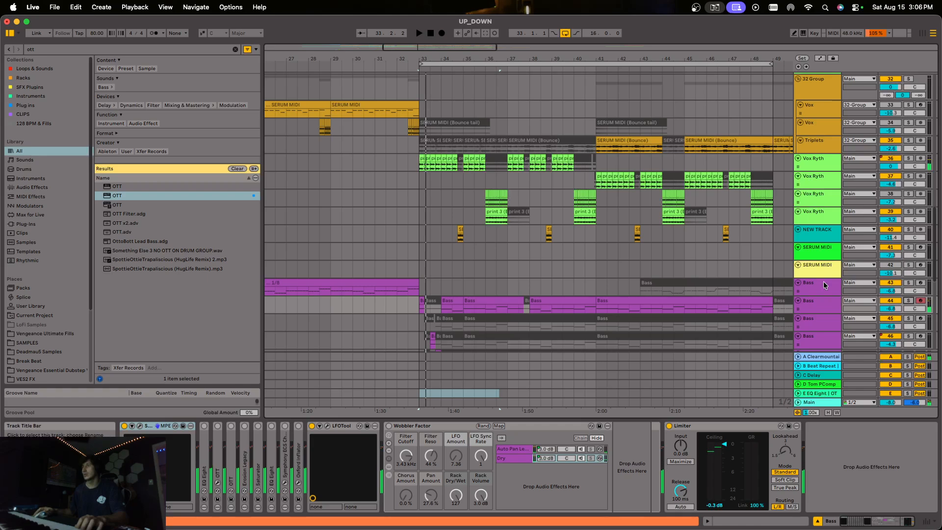
key(space)
scroll(538, 204, down, 5)
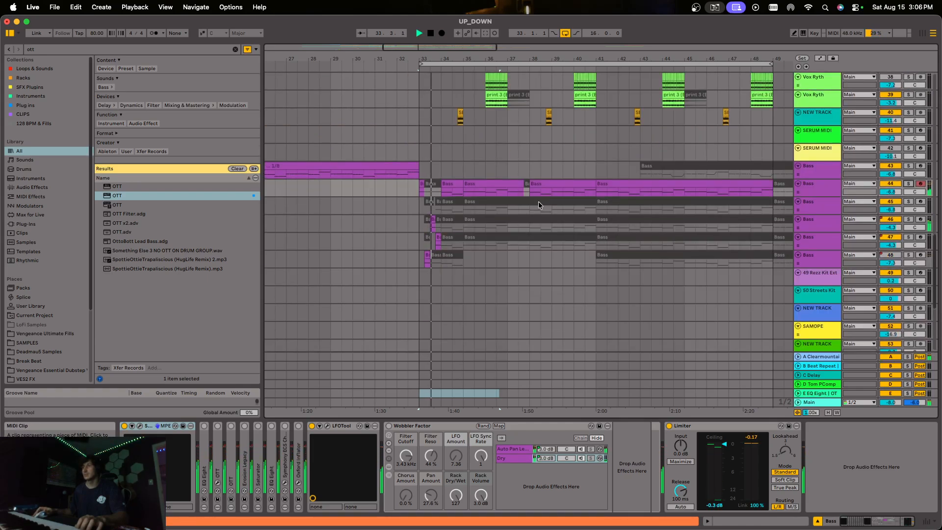
scroll(539, 205, up, 2)
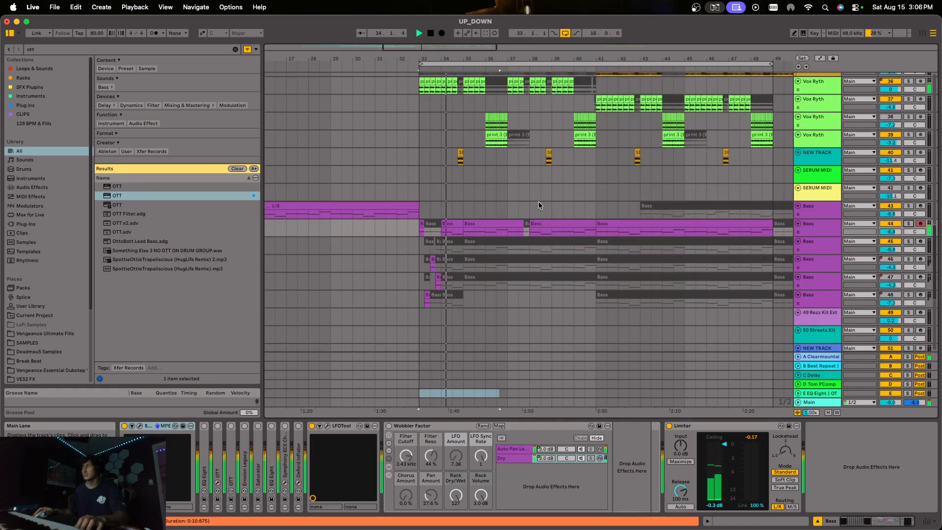
click(811, 209)
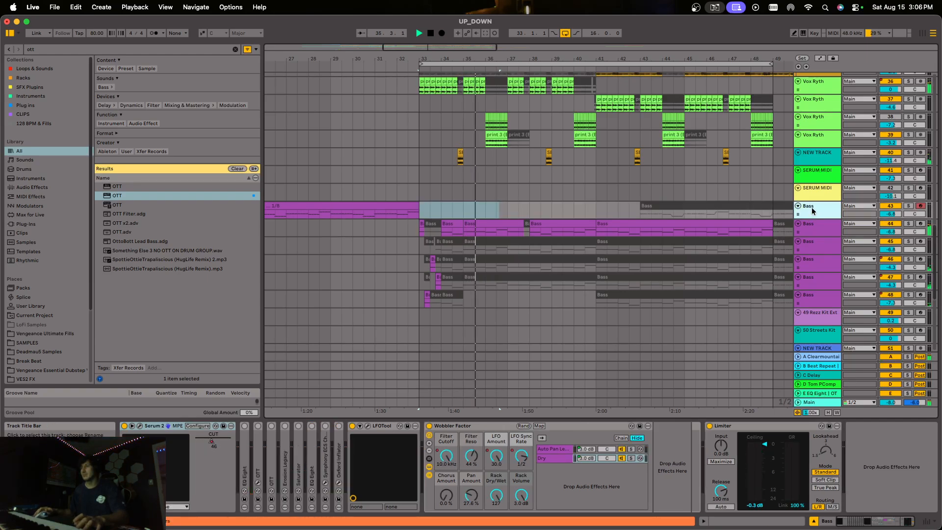
click(818, 393)
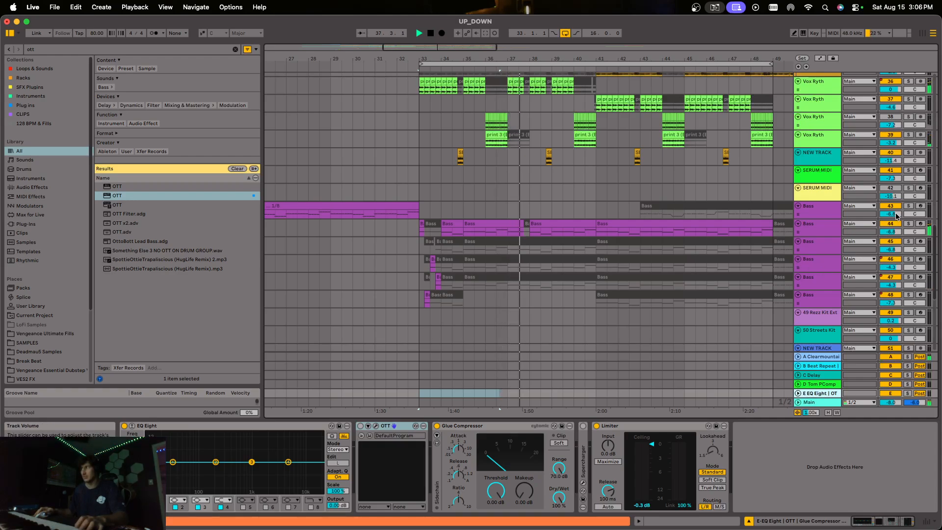
drag(895, 216, 895, 203)
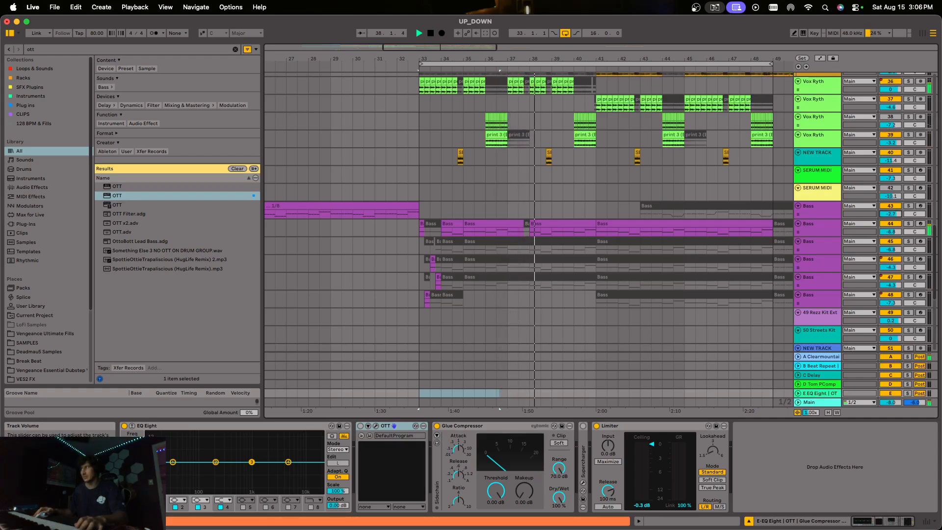
key(super+z)
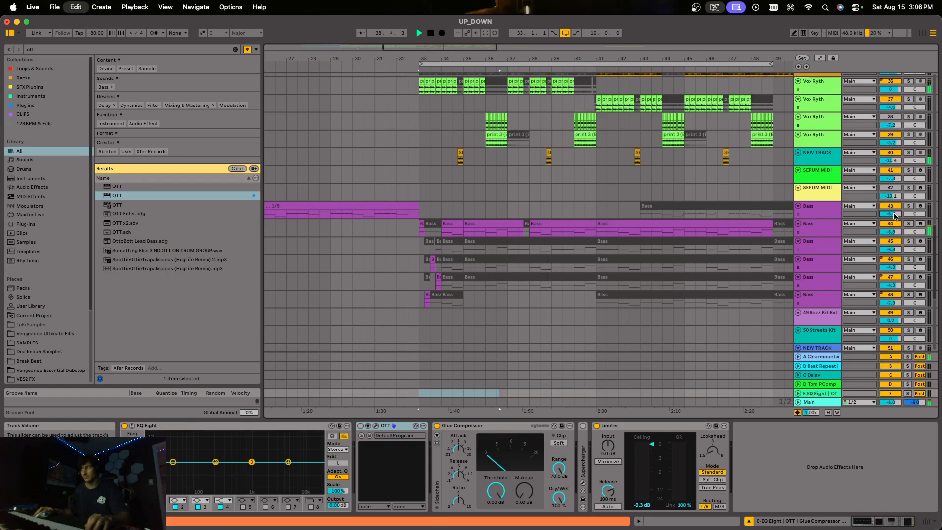
Group the six consecutive purple Bass tracks into one group track
click(822, 205)
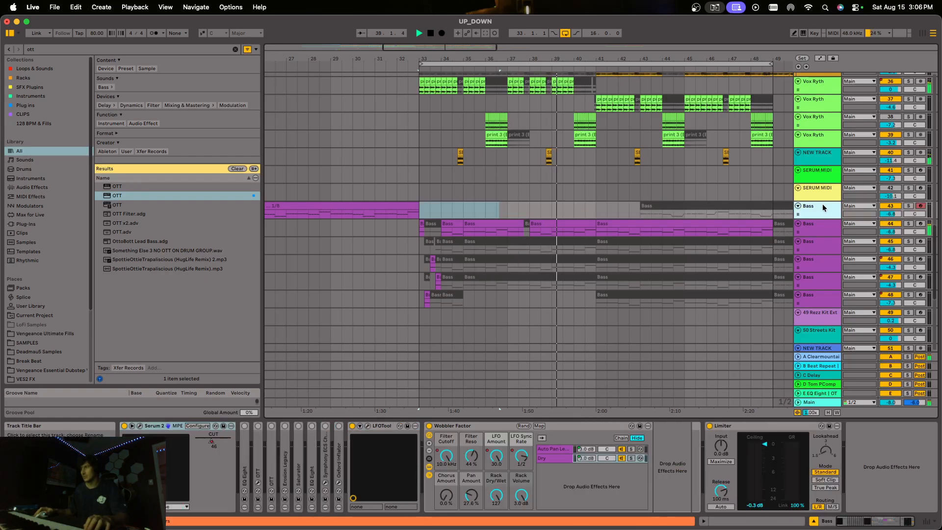
shift+click(817, 295)
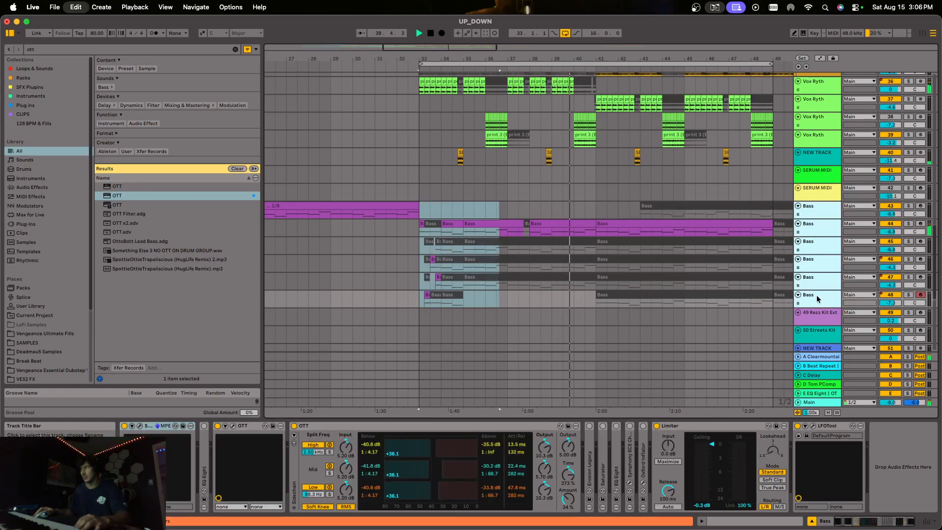
key(super+g)
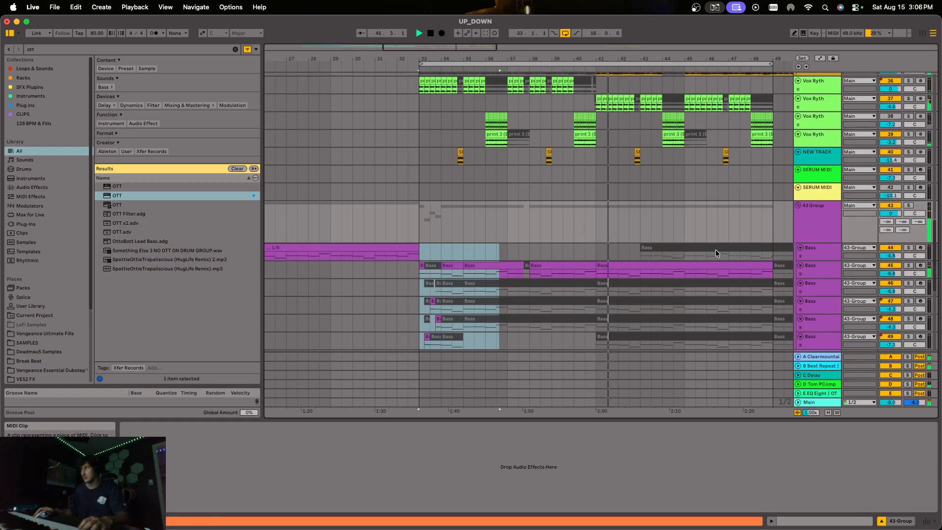
Adjust the height of the new bass group track and raise its send to return E to 0 dB
scroll(715, 249, down, 2)
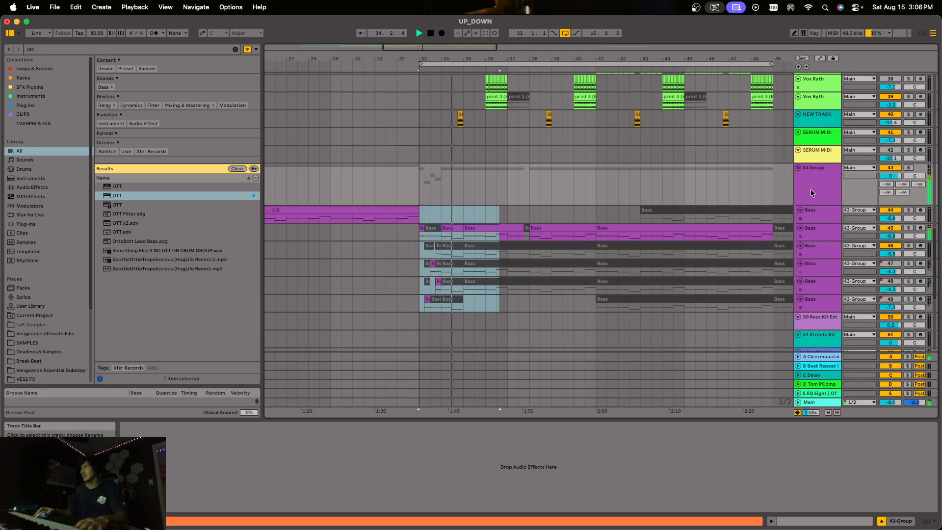
alt+scroll(811, 192, up, 3)
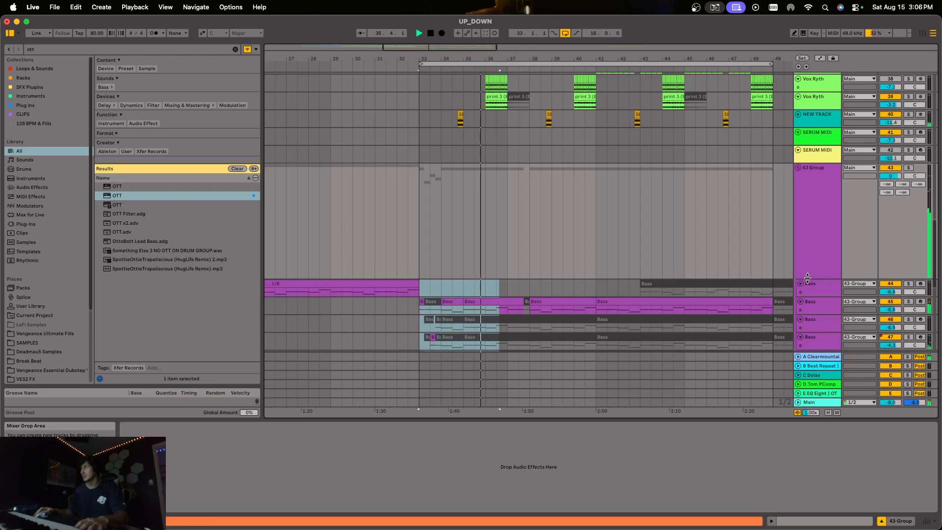
drag(807, 277, 807, 228)
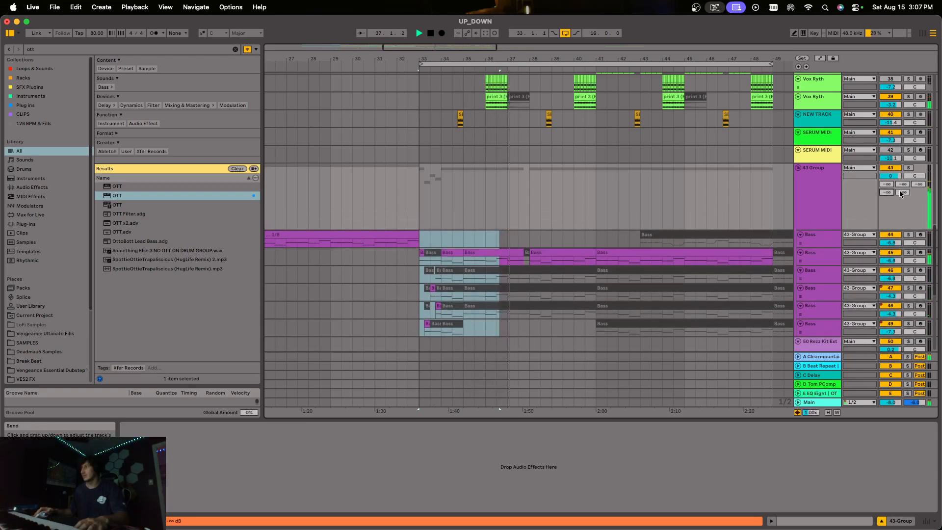
drag(899, 191, 899, 132)
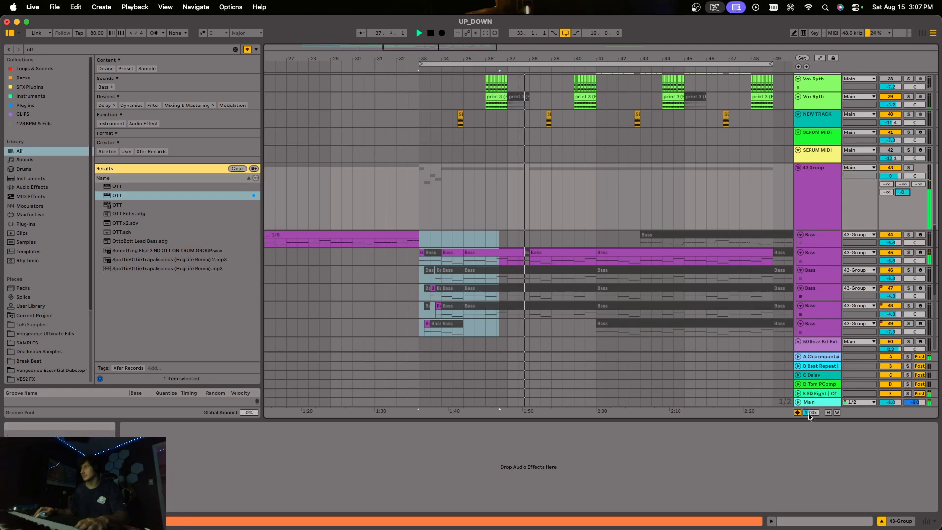
Expand return track E, show its devices and lower Glue Compressor's threshold to -40 dB while the loop plays
click(797, 392)
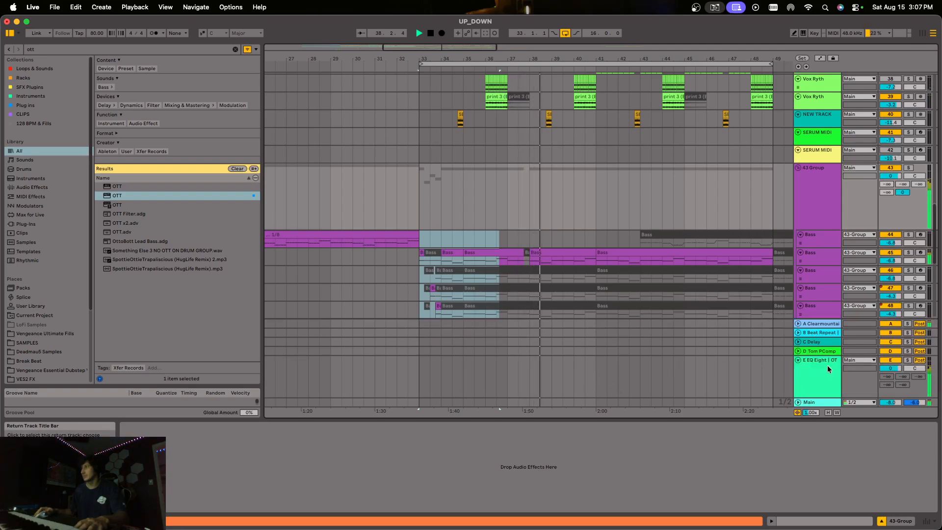
click(814, 362)
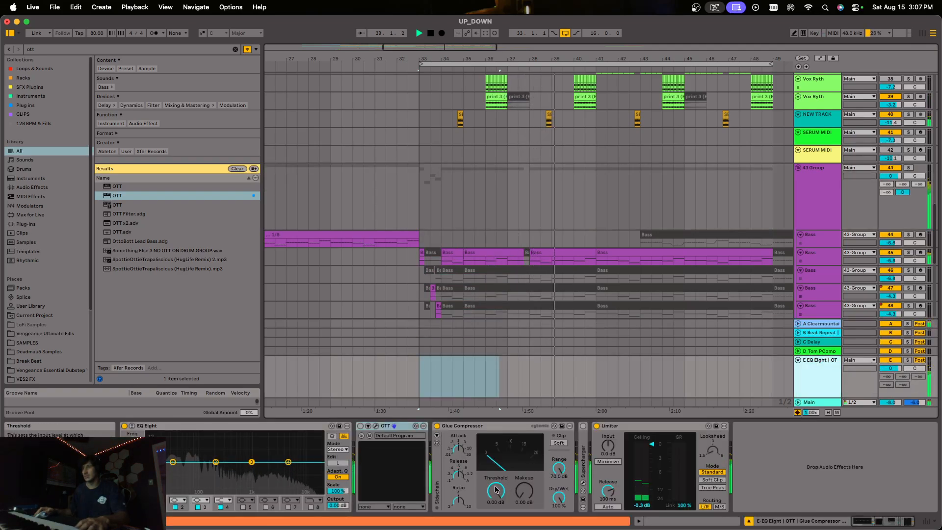
drag(496, 489, 495, 520)
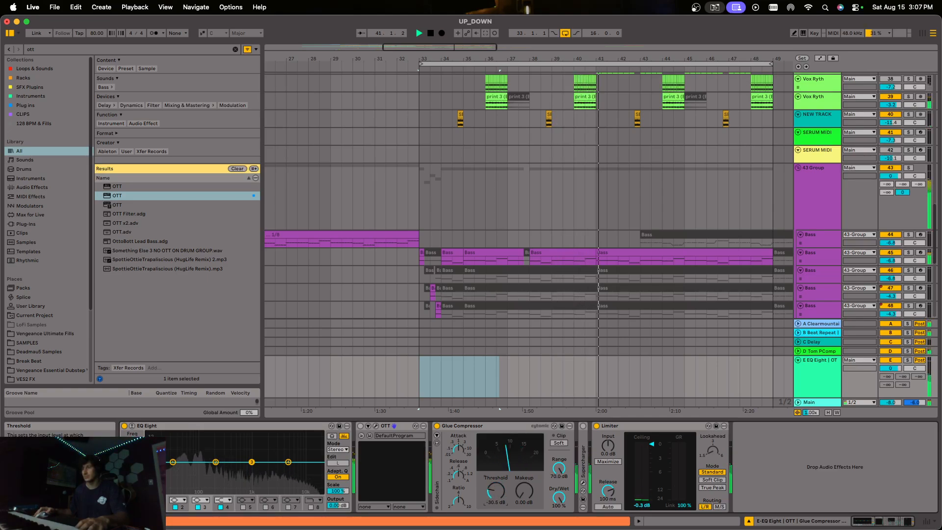
key(space)
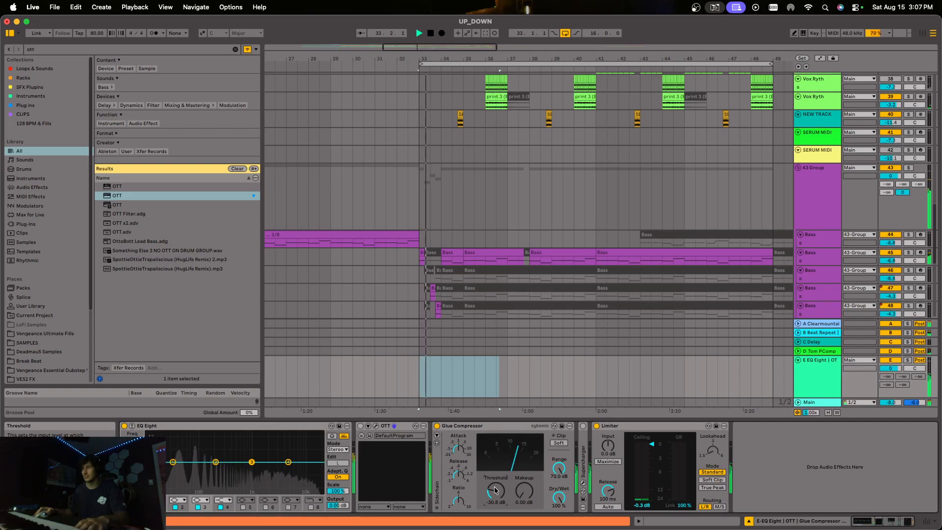
drag(495, 490, 495, 499)
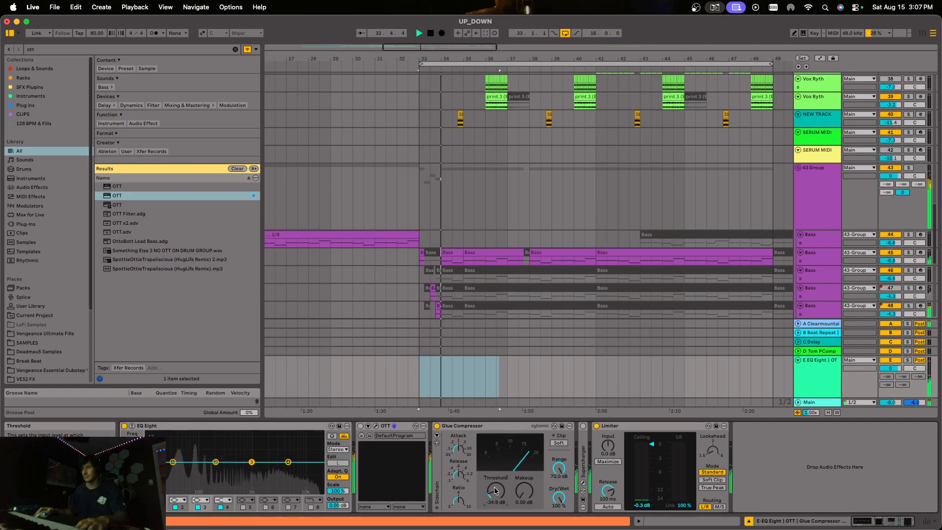
Enable Glue Compressor's soft clipping, compare it against bypass, and set makeup to 16.2 dB and dry/wet to 76%
mouse_move(523, 490)
mouse_down()
mouse_move(496, 504)
mouse_move(524, 484)
mouse_move(524, 493)
mouse_up()
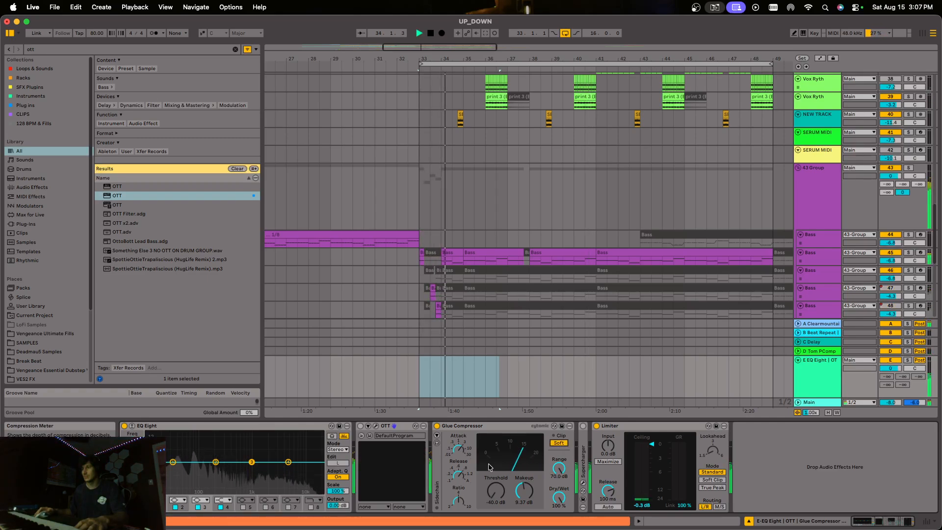
drag(524, 490, 524, 485)
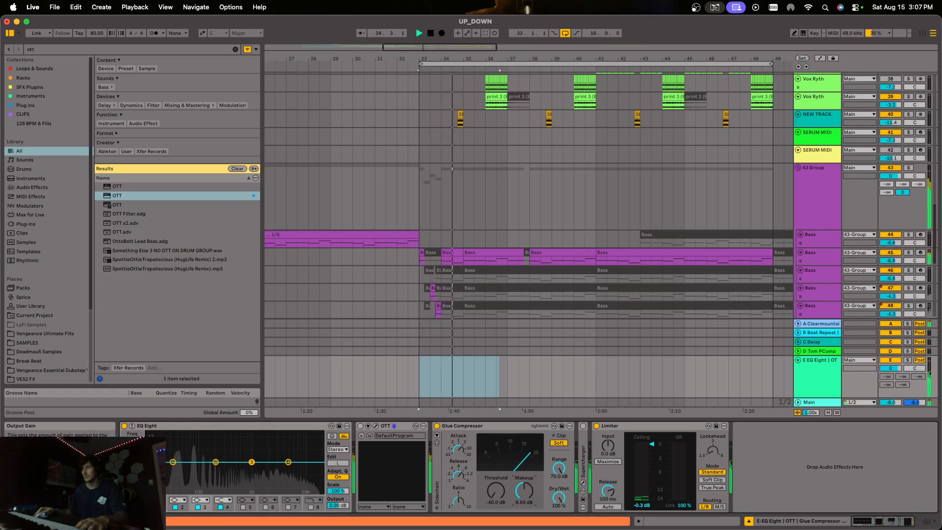
click(437, 426)
click(437, 427)
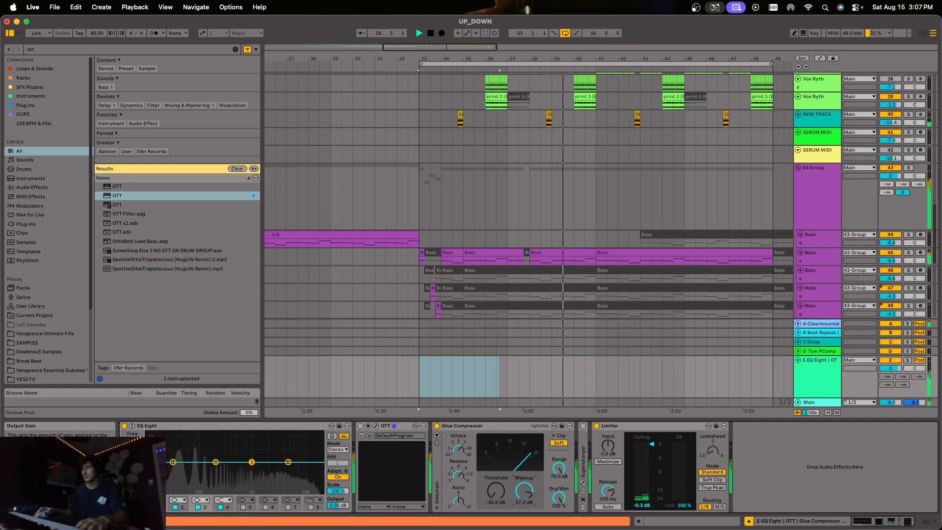
drag(524, 490, 523, 493)
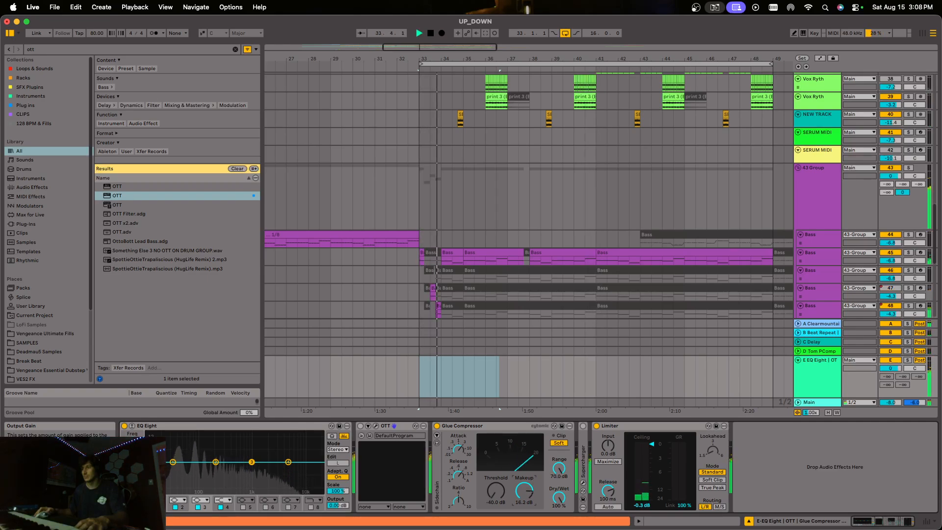
drag(559, 497, 558, 502)
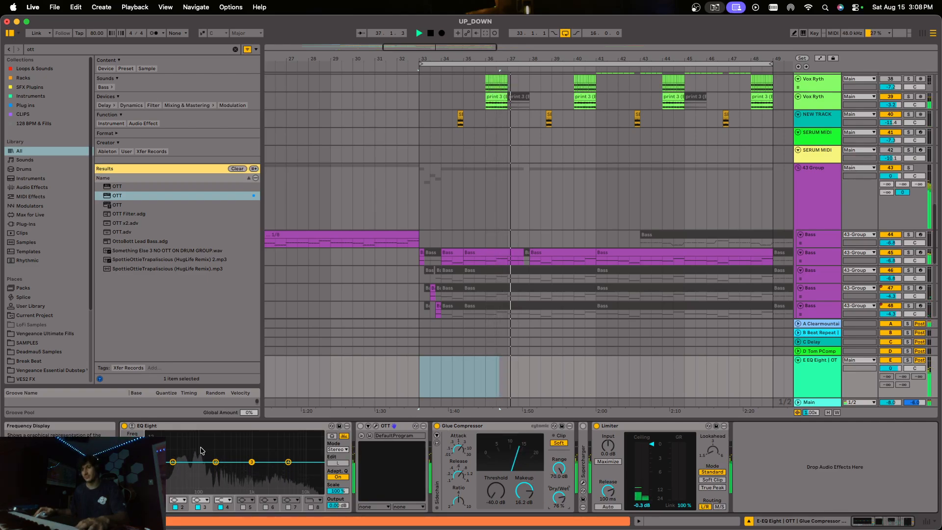
Cut EQ Eight's first band by about 7.81 dB at 83.9 Hz, move EQ Eight directly after Glue Compressor and play the loop
drag(172, 463, 189, 477)
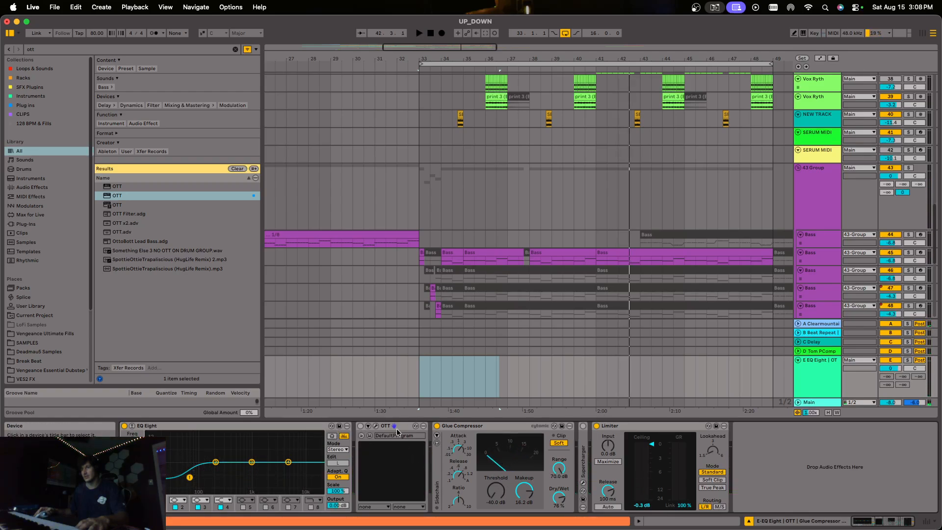
drag(232, 430, 644, 464)
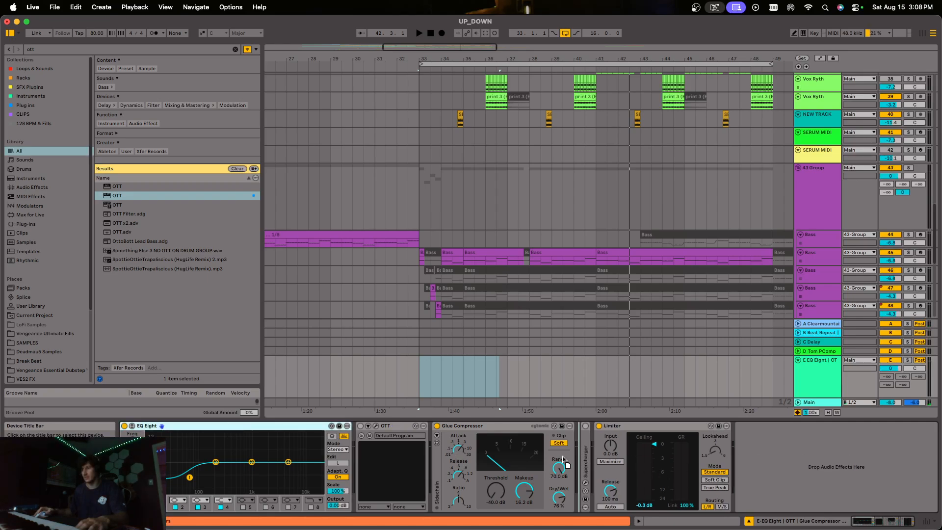
drag(512, 462, 513, 465)
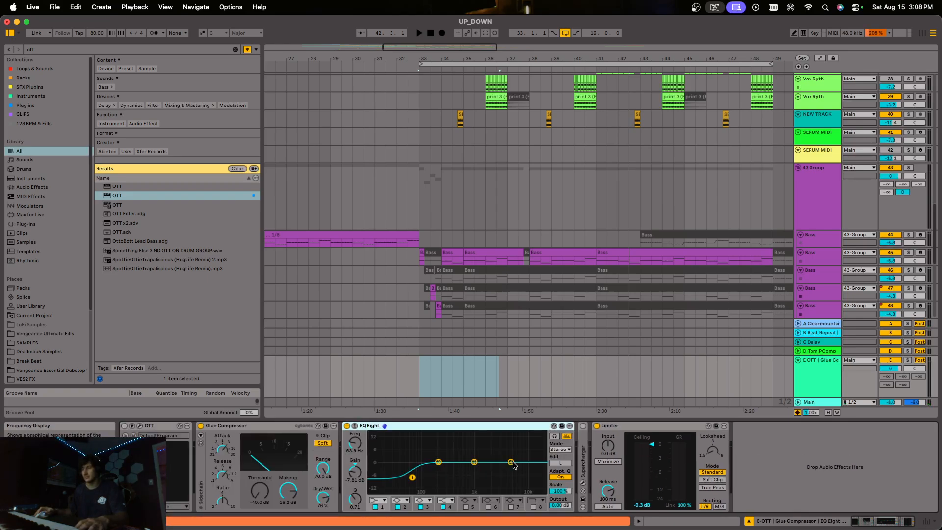
key(space)
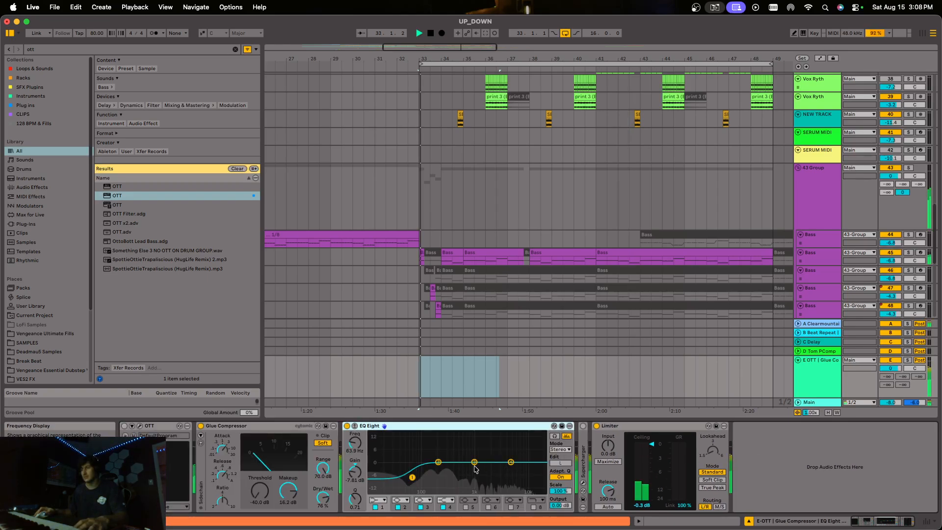
Toggle EQ Eight's first band, try a 12 dB boost on band 3 at 4.95 kHz, and compare EQ Eight before and after Glue Compressor
click(375, 507)
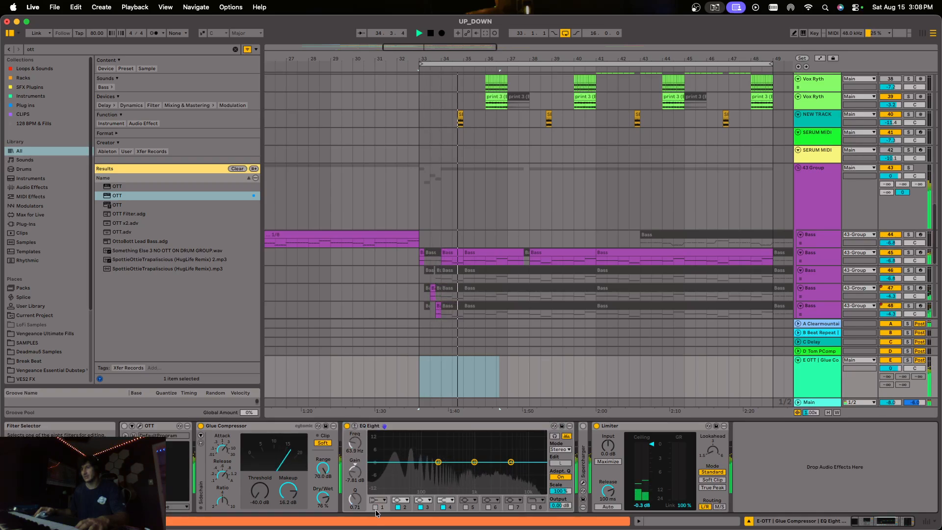
drag(412, 476, 424, 491)
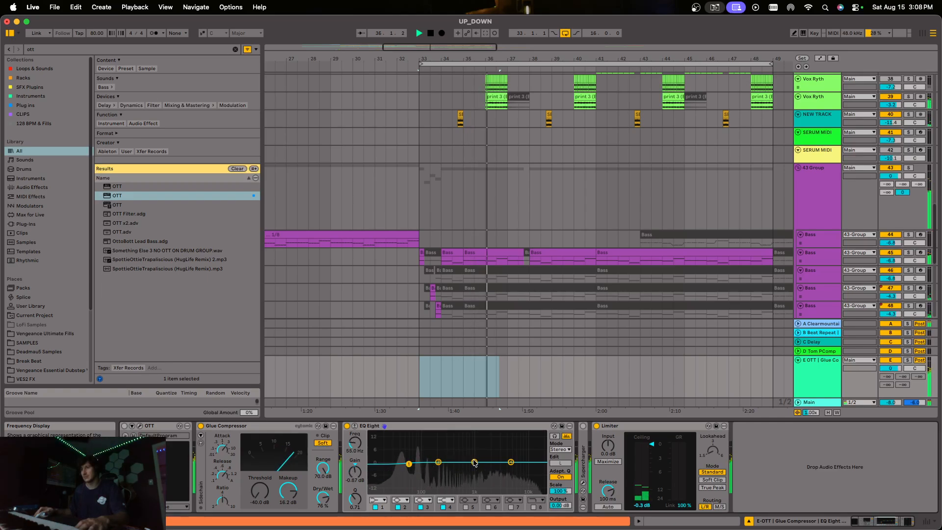
drag(474, 462, 515, 441)
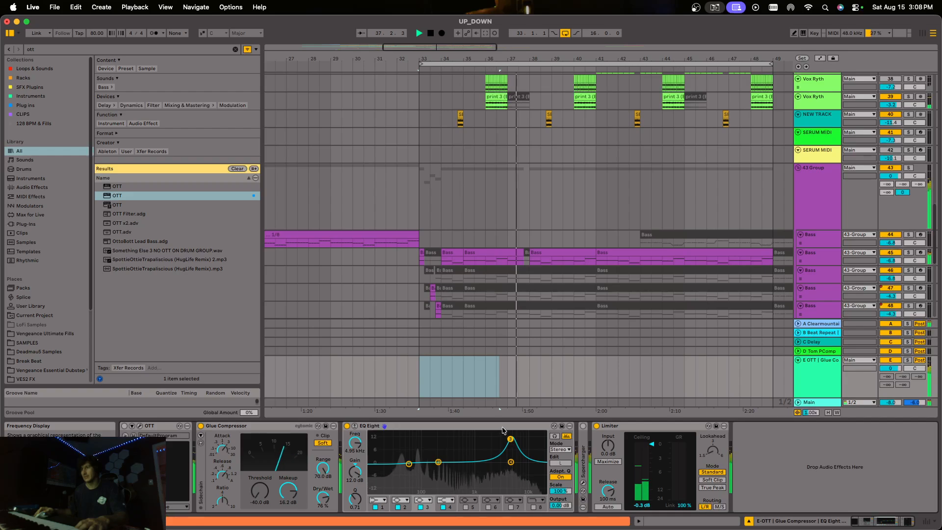
drag(502, 428, 196, 463)
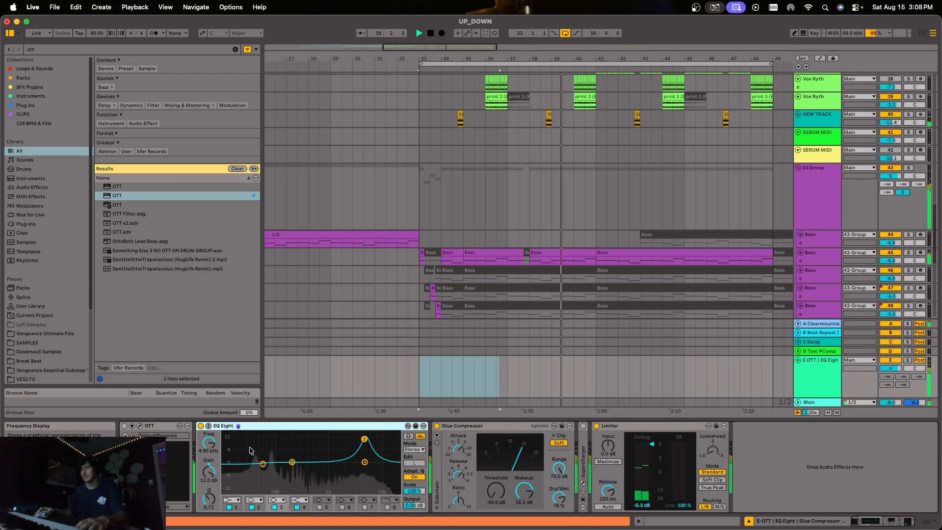
drag(275, 430, 570, 436)
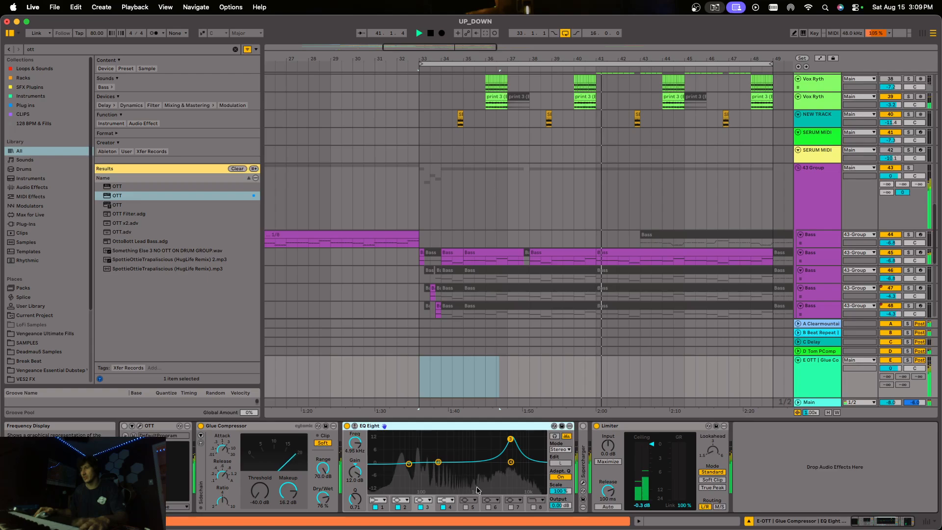
Disable EQ Eight's bands 3 and 4 and cut band 1 by about 7.81 dB near 88 Hz
click(443, 507)
click(420, 507)
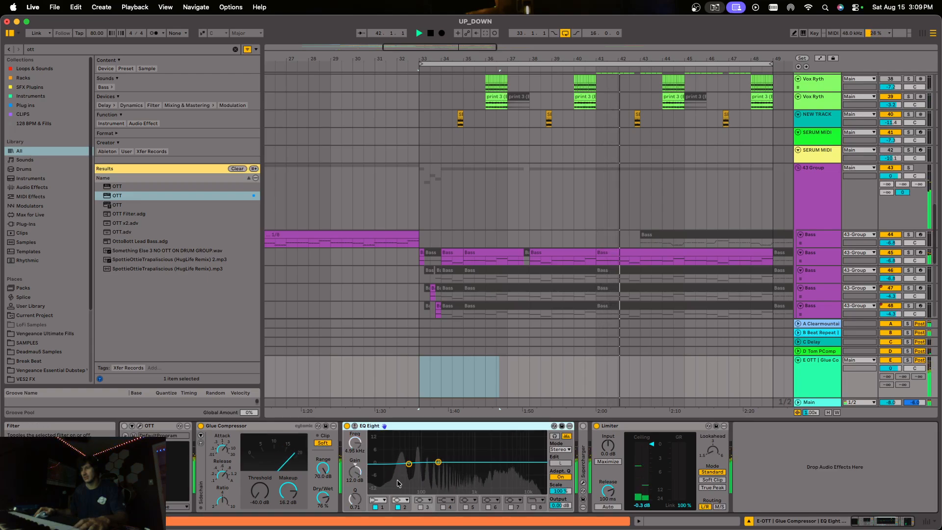
mouse_move(408, 464)
mouse_down()
mouse_move(413, 484)
mouse_move(419, 476)
mouse_up()
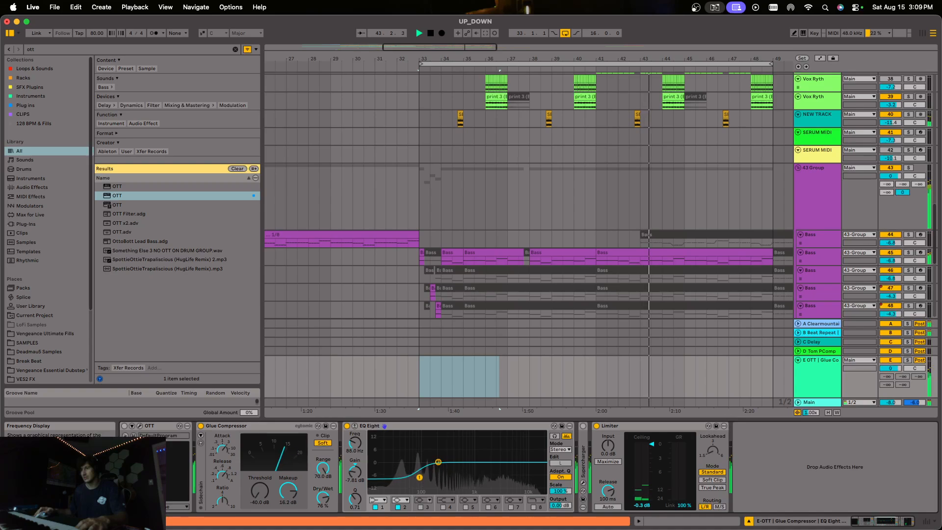
Reorder the chain to EQ Eight, OTT, Glue Compressor with OTT enabled, and lower EQ Eight's first band to about -8.31 dB
click(429, 428)
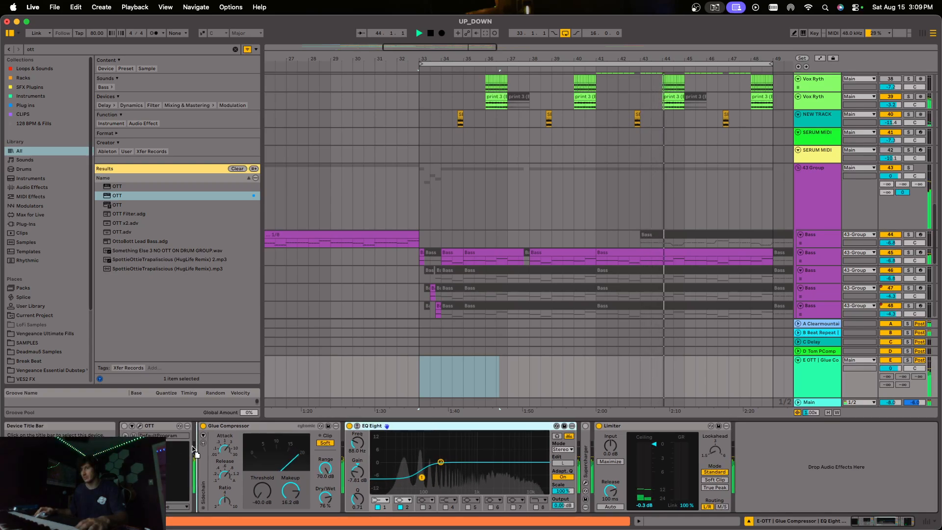
mouse_move(270, 462)
mouse_down()
mouse_move(296, 462)
mouse_move(273, 477)
mouse_up()
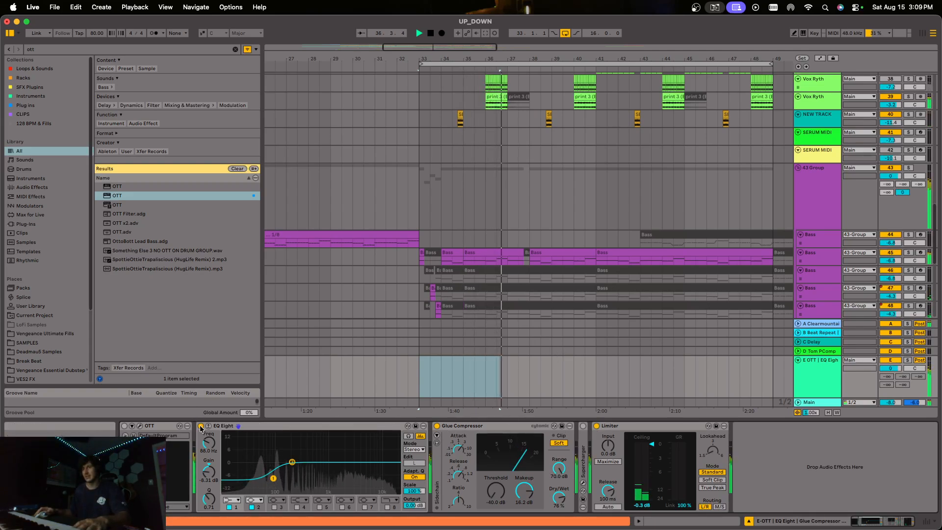
mouse_move(155, 426)
mouse_down()
mouse_move(340, 444)
mouse_move(421, 437)
mouse_up()
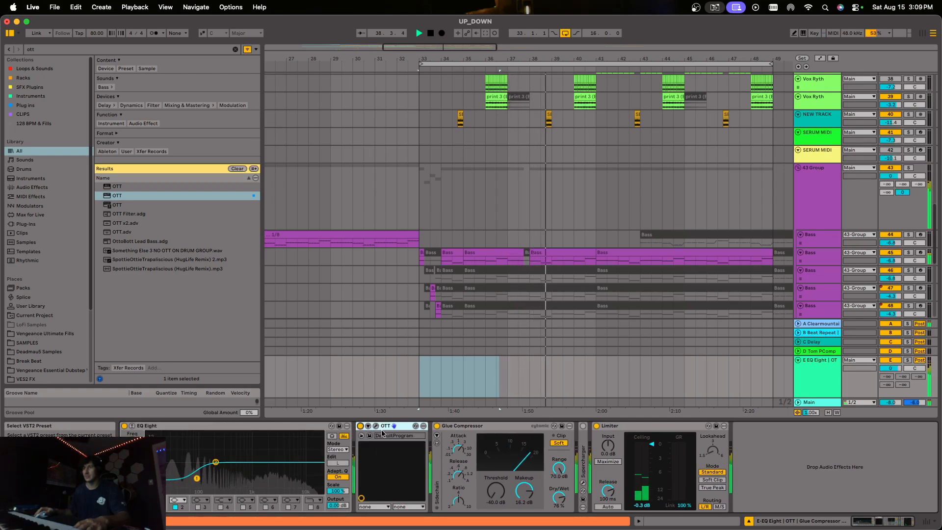
Open OTT and set depth to 12%, time to 867%, in gain to 1.0 dB and out gain to 13.8 dB
click(376, 425)
drag(363, 295, 364, 346)
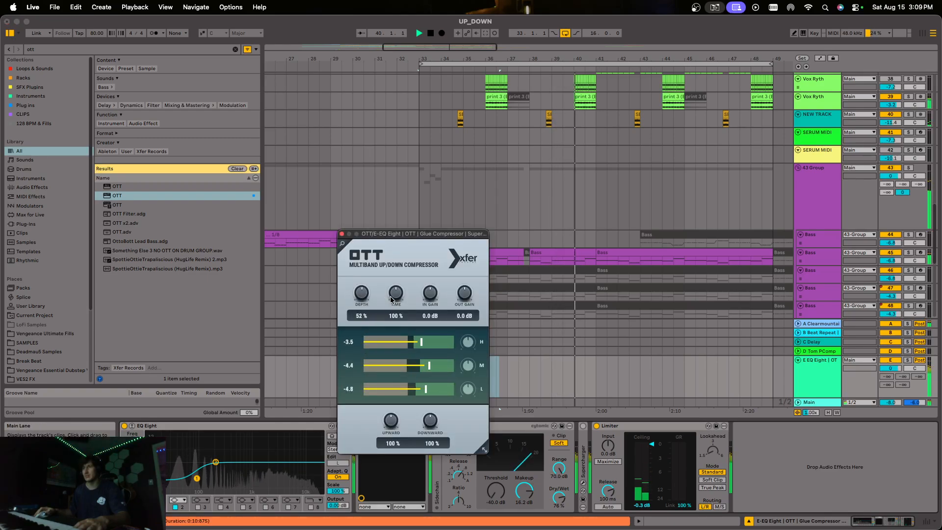
drag(395, 293, 395, 256)
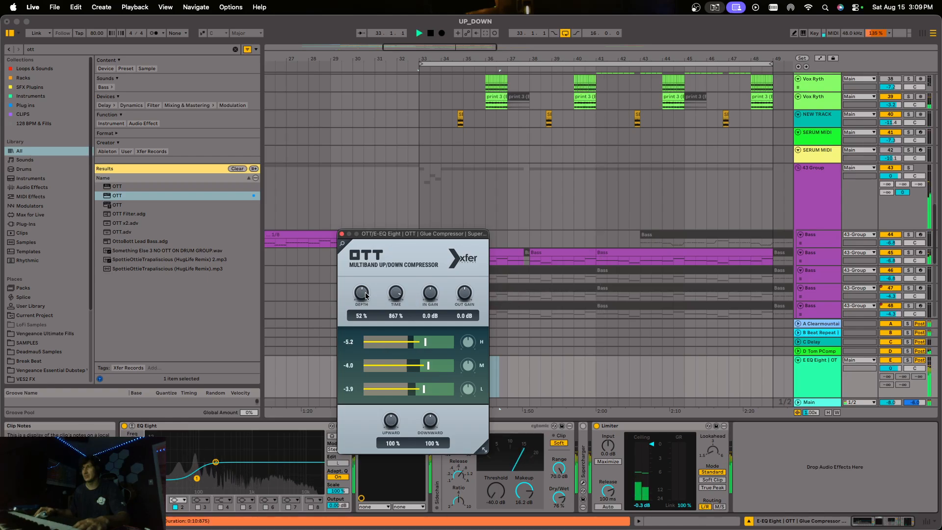
drag(363, 294, 357, 328)
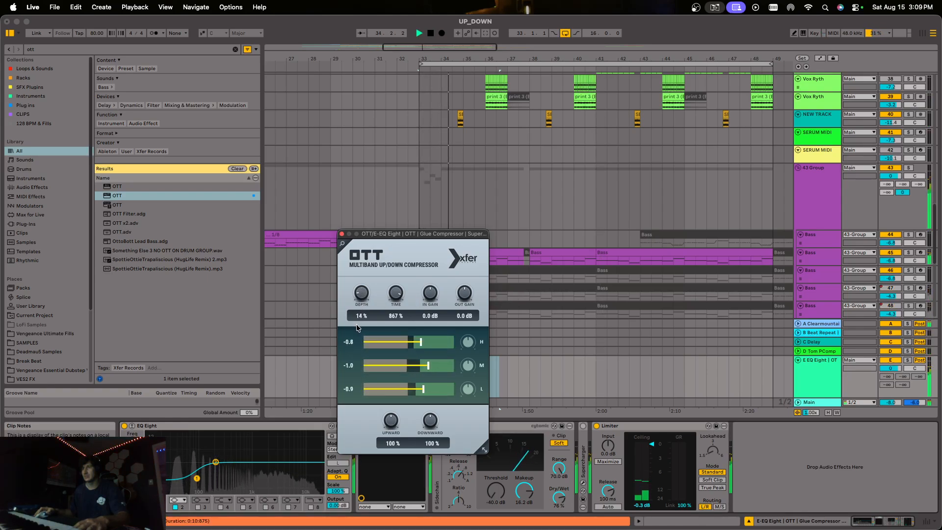
drag(399, 239, 328, 116)
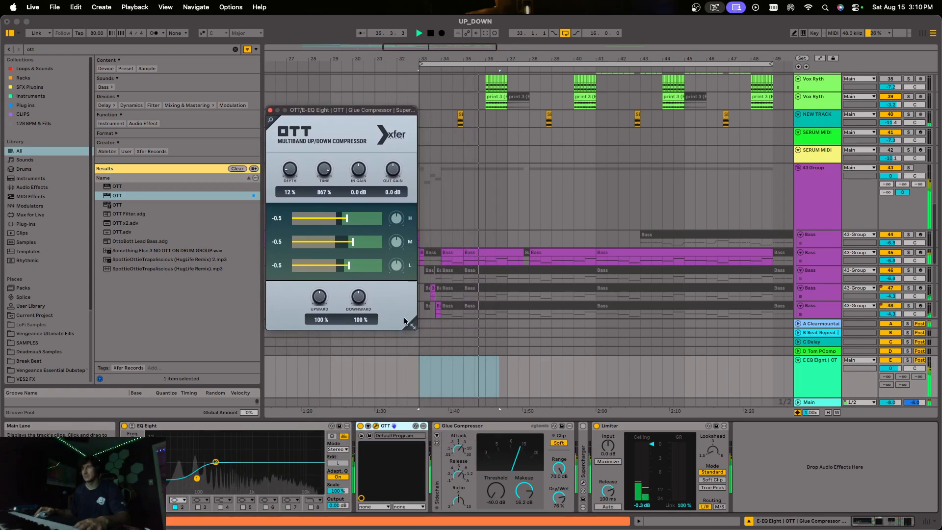
drag(354, 184, 388, 143)
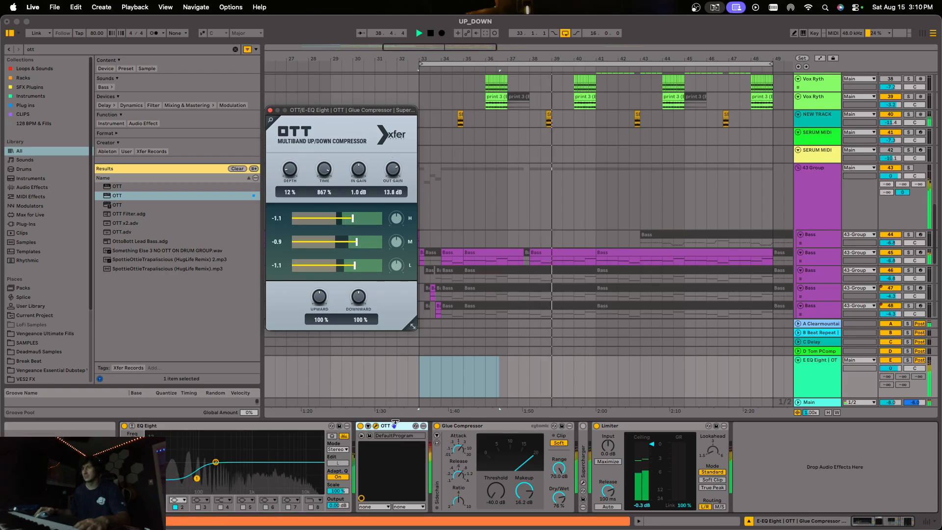
Move OTT directly after Glue Compressor and set its out gain to 1.6 dB and depth to about 50%
click(560, 442)
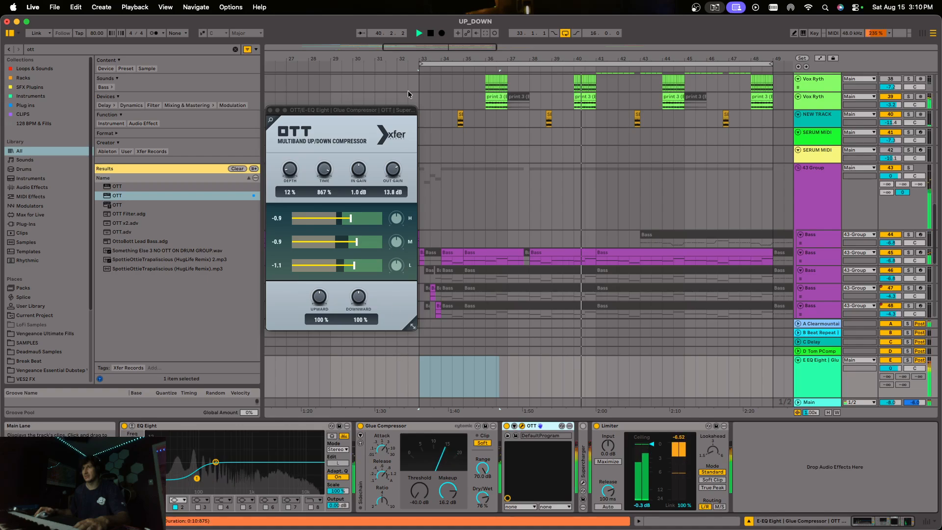
click(392, 171)
drag(393, 171, 394, 193)
key(space)
drag(290, 170, 286, 131)
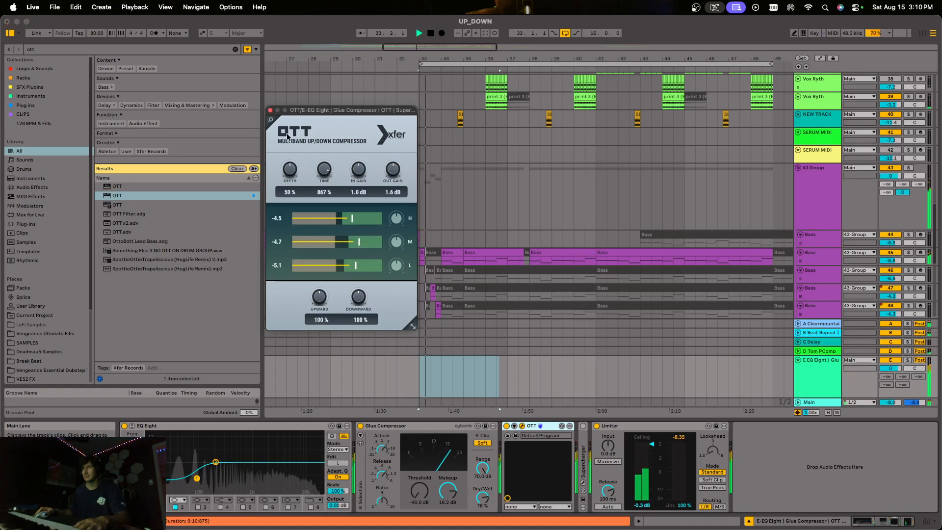
Return OTT's in and out gain to about 0 dB, set depth to 23% and time to 686%, and bypass OTT
drag(354, 173, 392, 171)
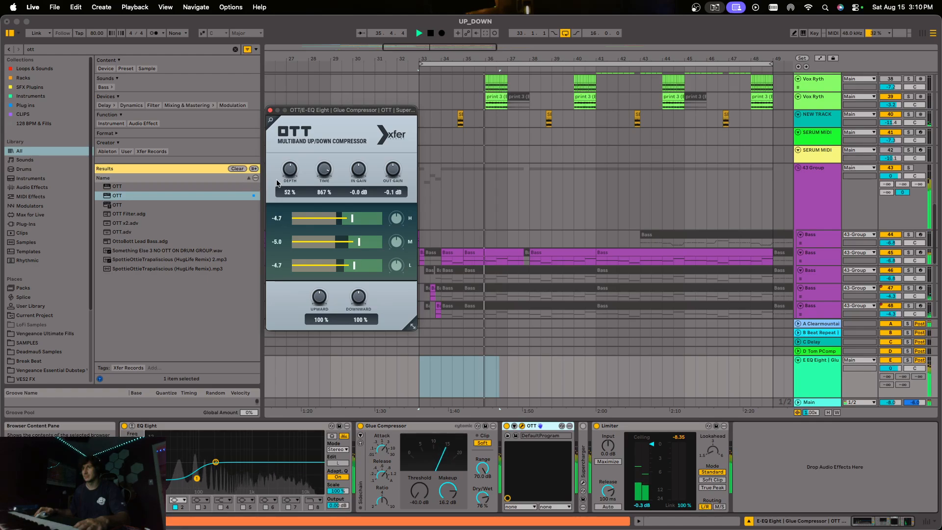
drag(325, 175, 293, 246)
click(506, 425)
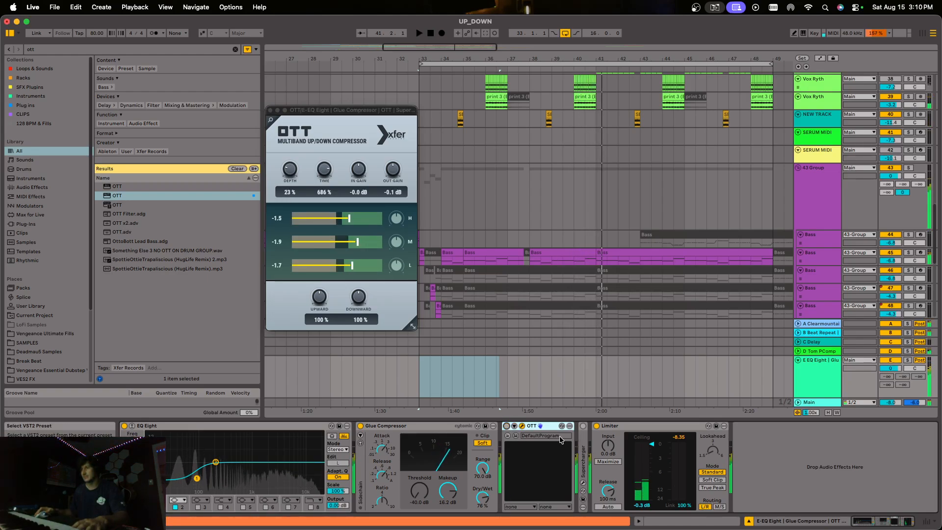
key(space)
key(space)
Unfold Supercharger, collapse OTT, and enable Supercharger with its Compress amount at 10.00
double_click(584, 452)
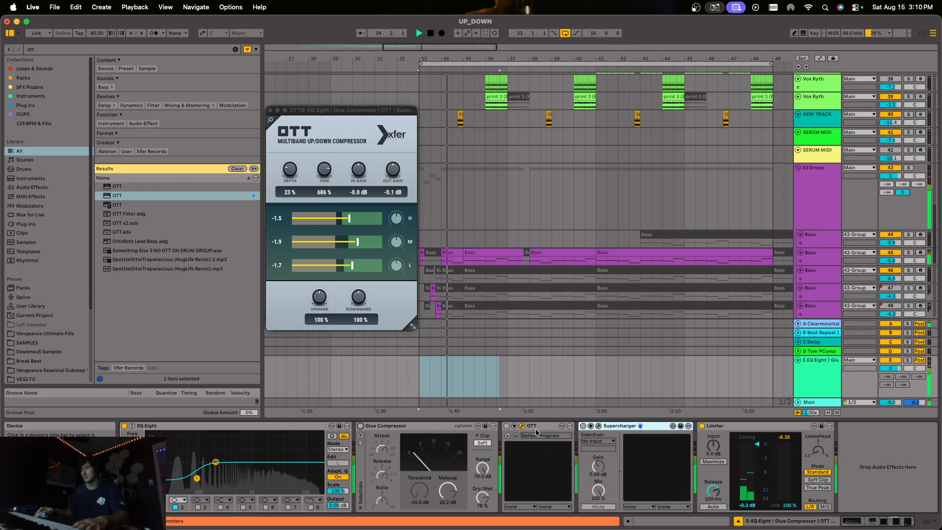
click(558, 427)
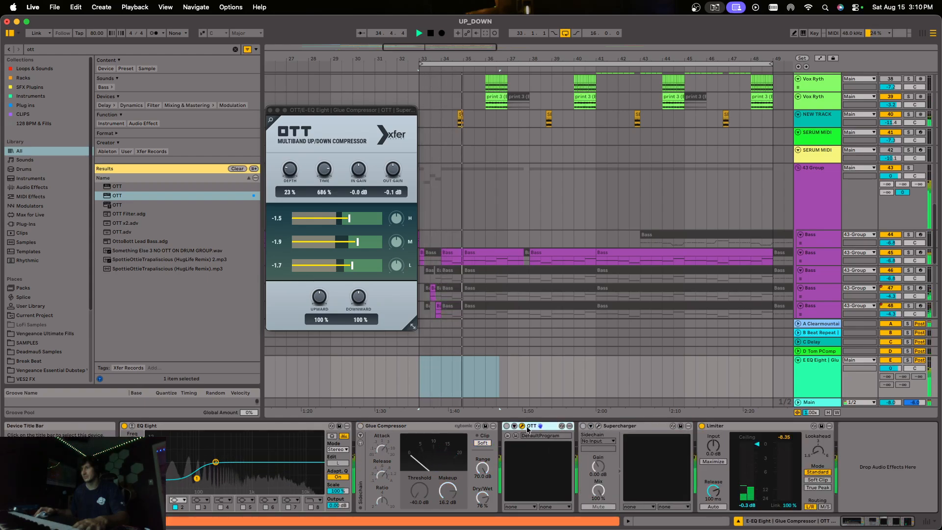
double_click(558, 428)
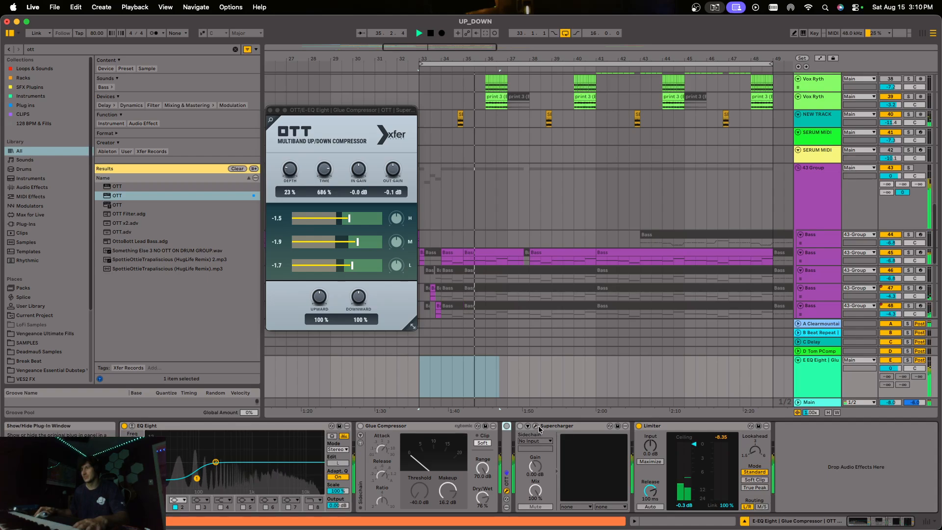
click(536, 426)
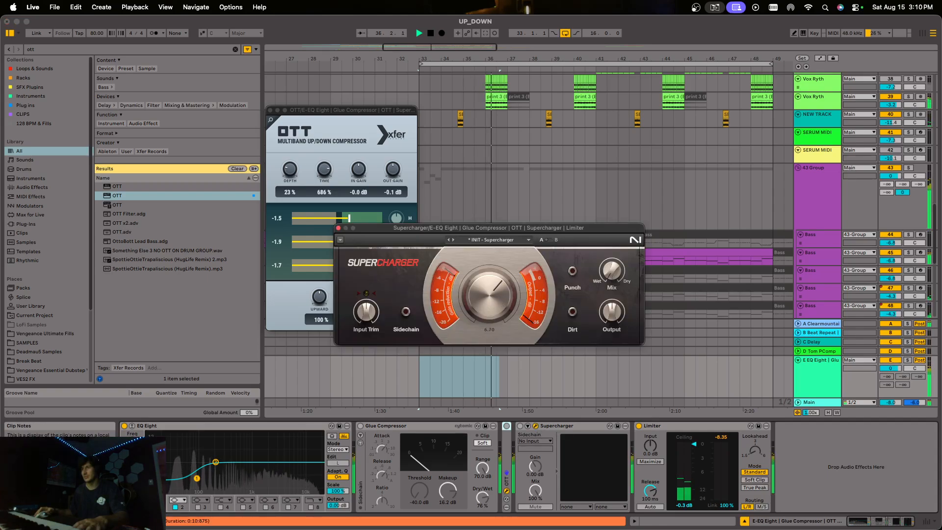
drag(499, 306, 500, 274)
click(519, 425)
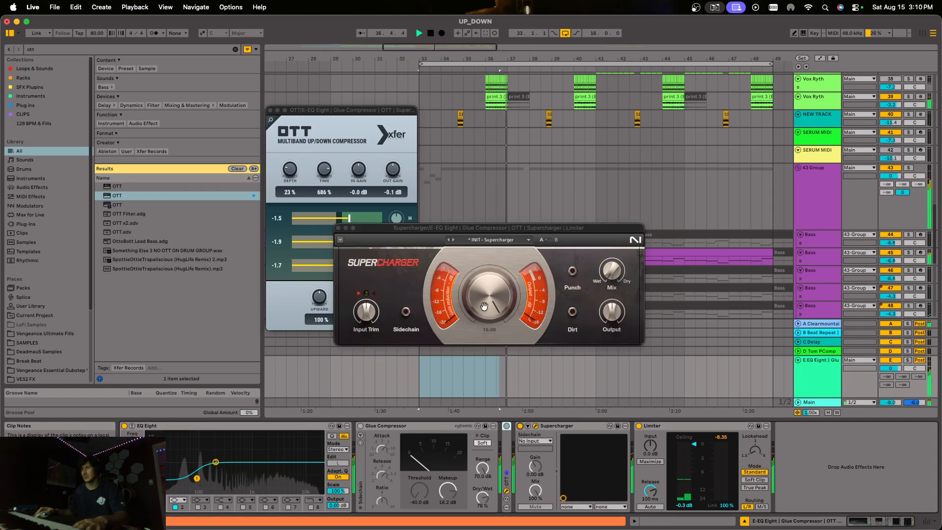
click(603, 277)
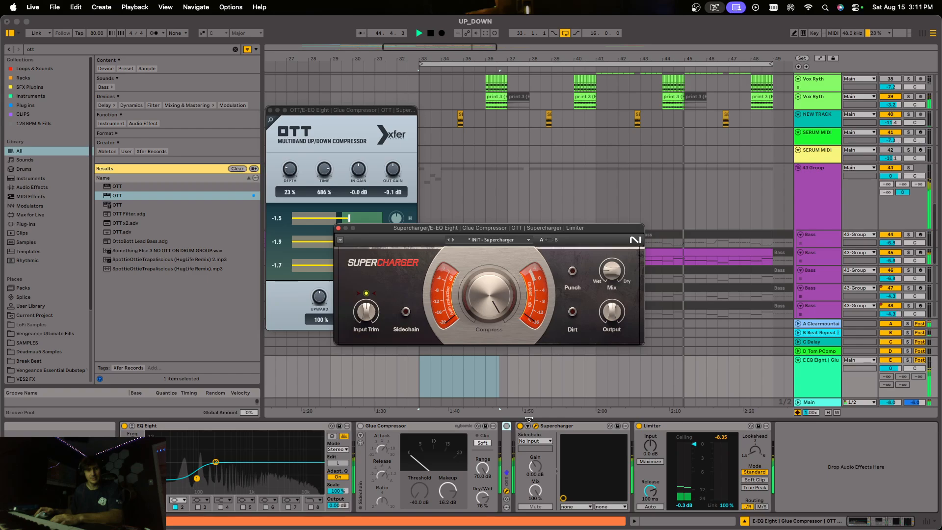
Delete OTT from return E, bypass Supercharger and close its plug-in window
click(559, 426)
click(508, 453)
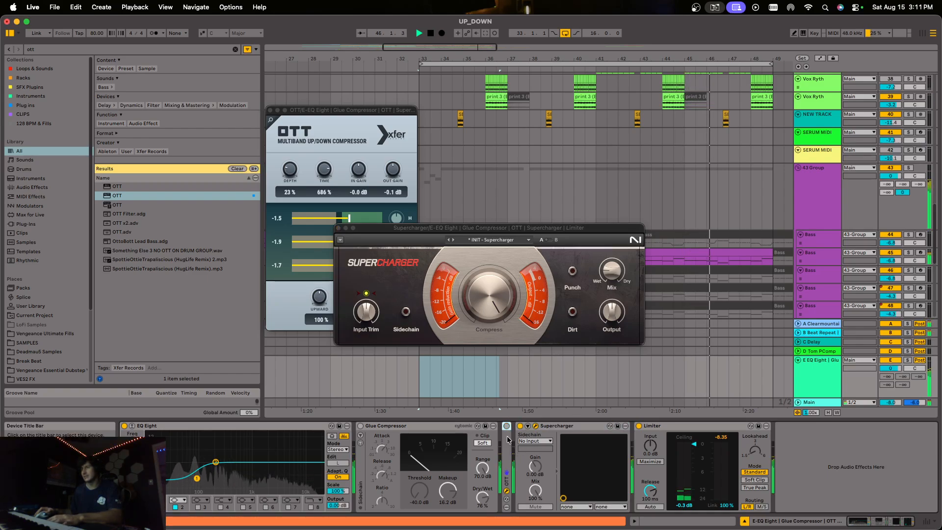
key(Delete)
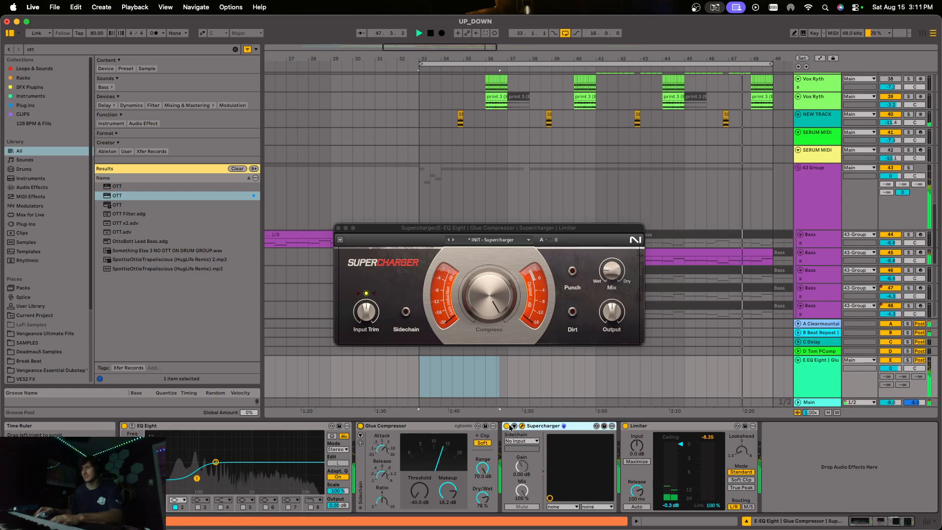
click(505, 426)
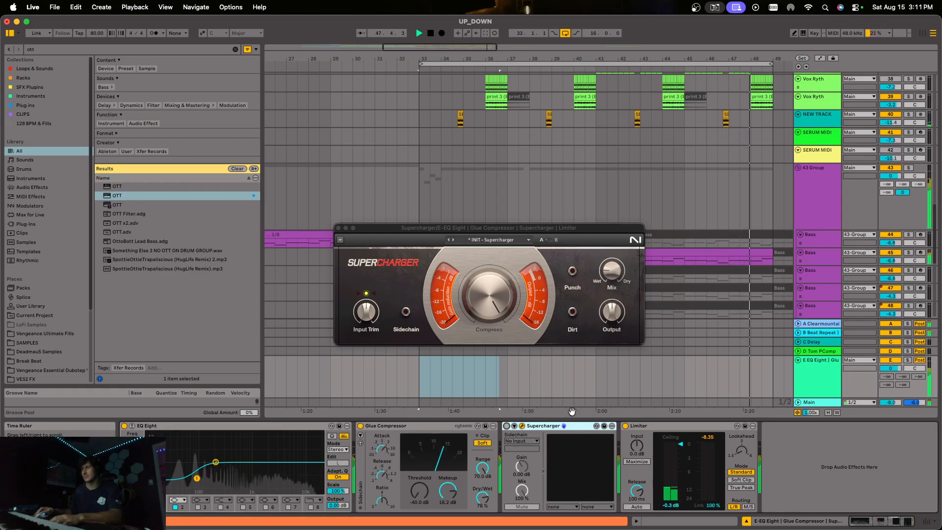
click(342, 227)
Lower the 43 Group's send to return E to minus infinity, select the group track and stop playback
mouse_move(903, 193)
mouse_down()
mouse_move(903, 216)
mouse_move(902, 192)
mouse_up()
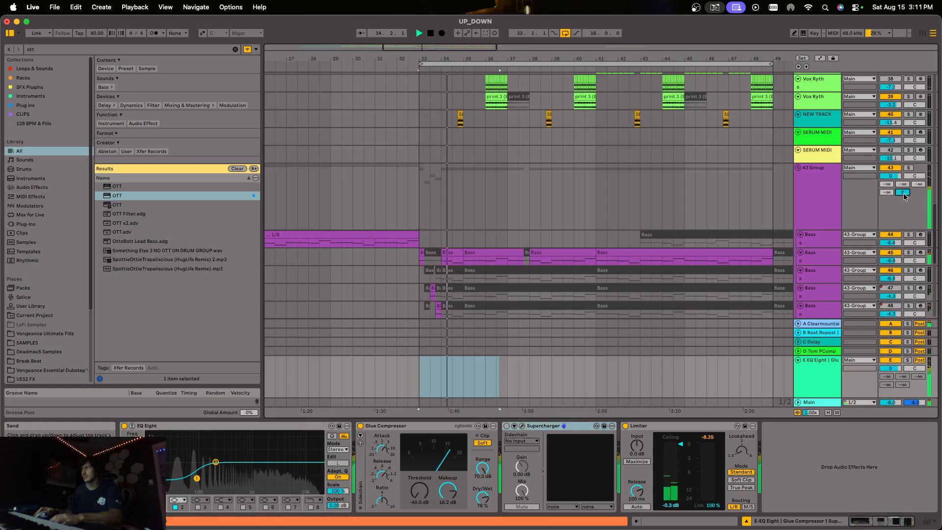
drag(903, 193, 902, 231)
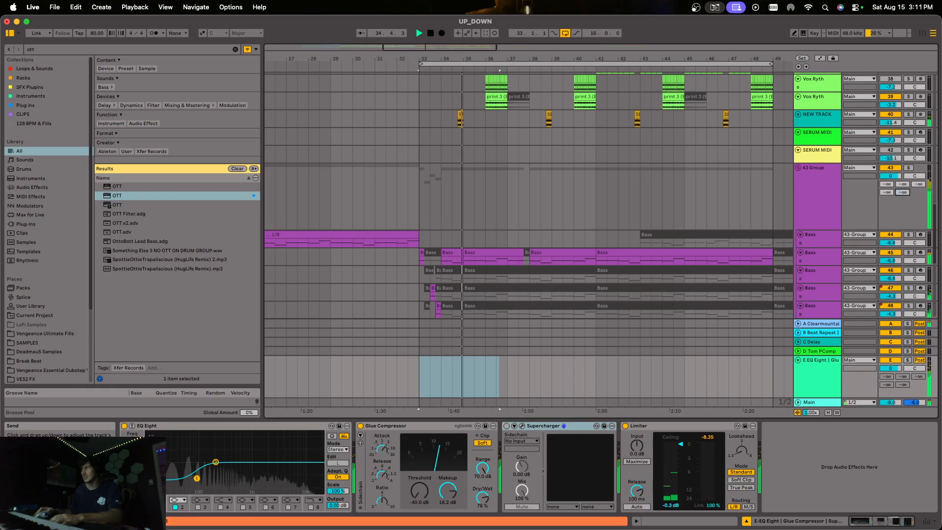
click(811, 167)
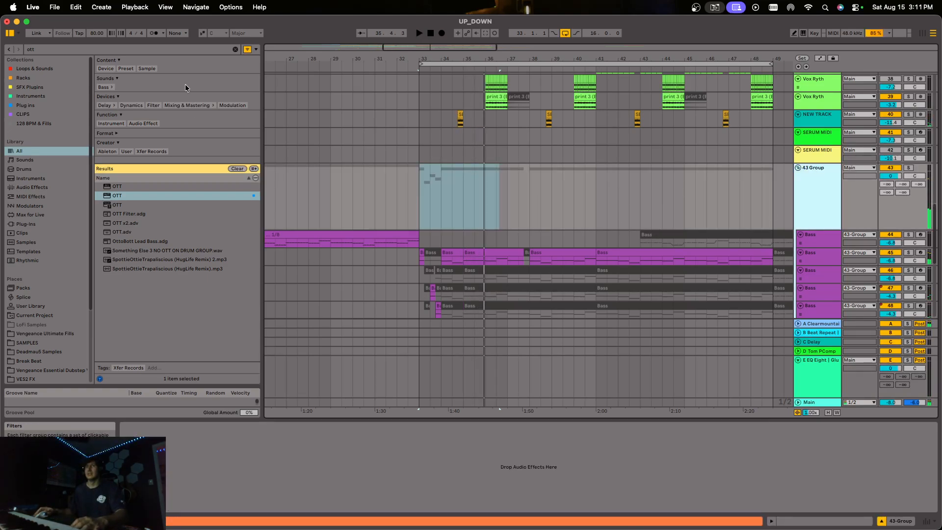
Search the browser for "delay" and select the first clip at bar 33 on the lower Skip Lead track to show its devices
key(super+f)
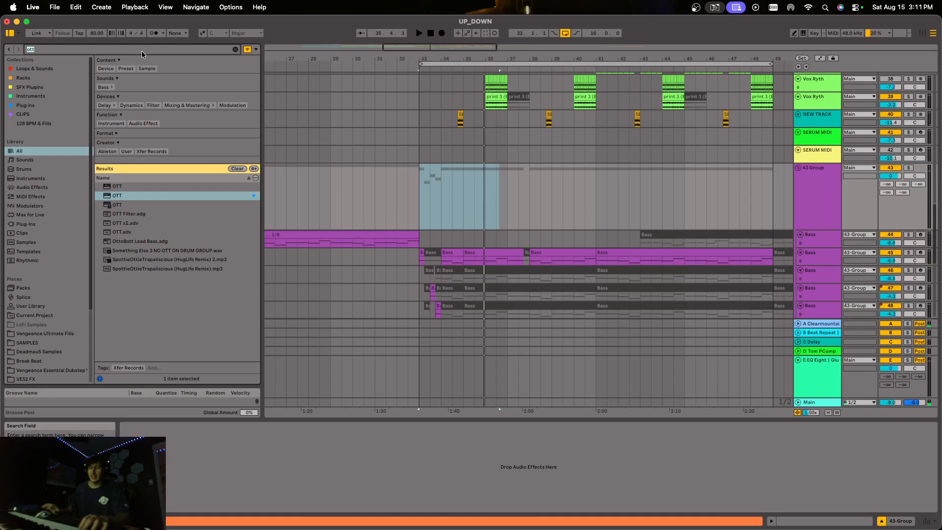
text(delay)
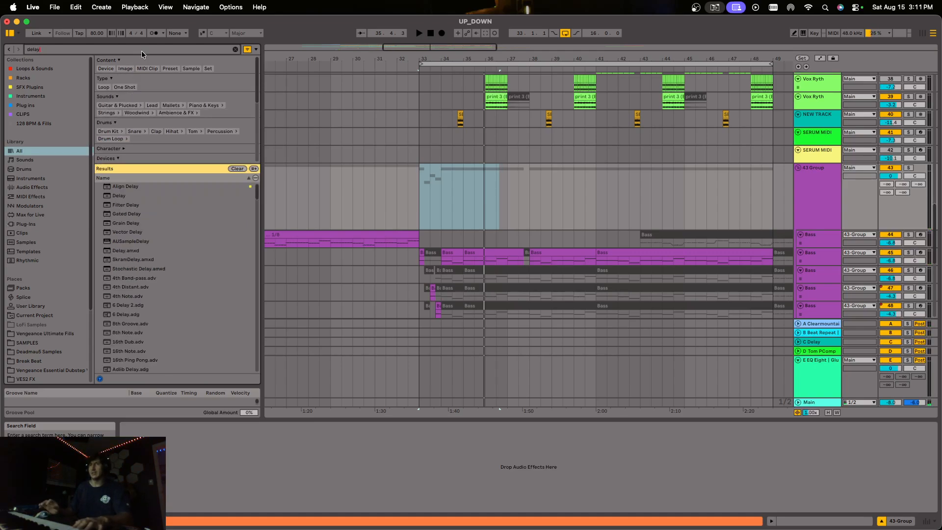
scroll(557, 206, up, 8)
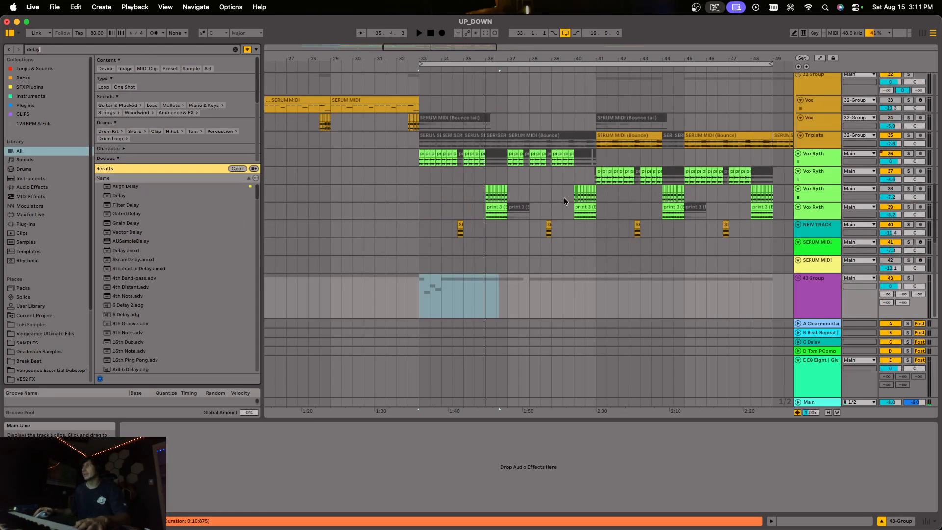
click(449, 107)
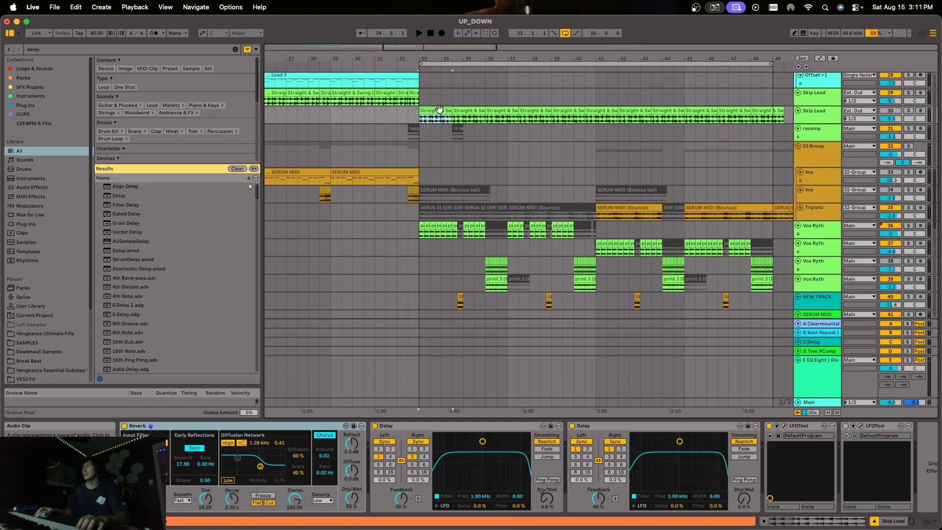
Start playback, add the Delay effect to the 43 Group track, and solo the group
key(space)
scroll(437, 113, up, 10)
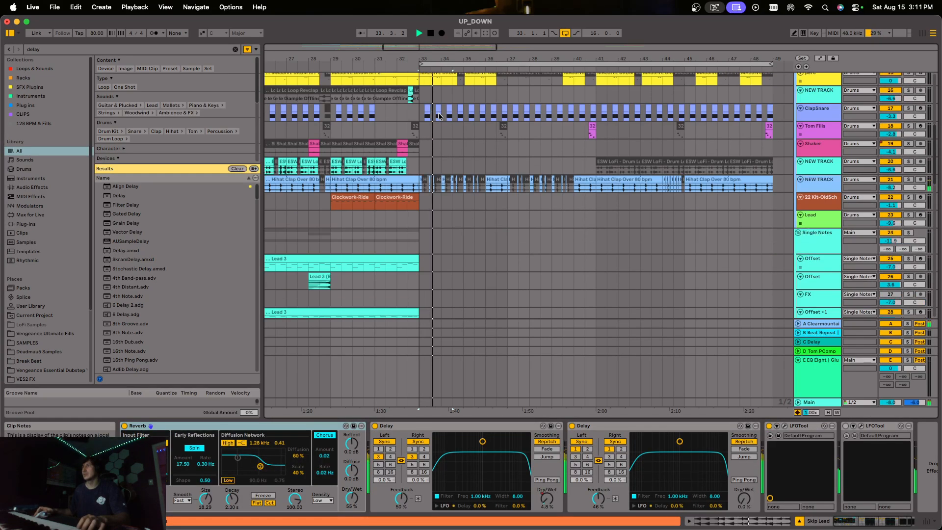
scroll(438, 112, down, 12)
scroll(437, 113, down, 5)
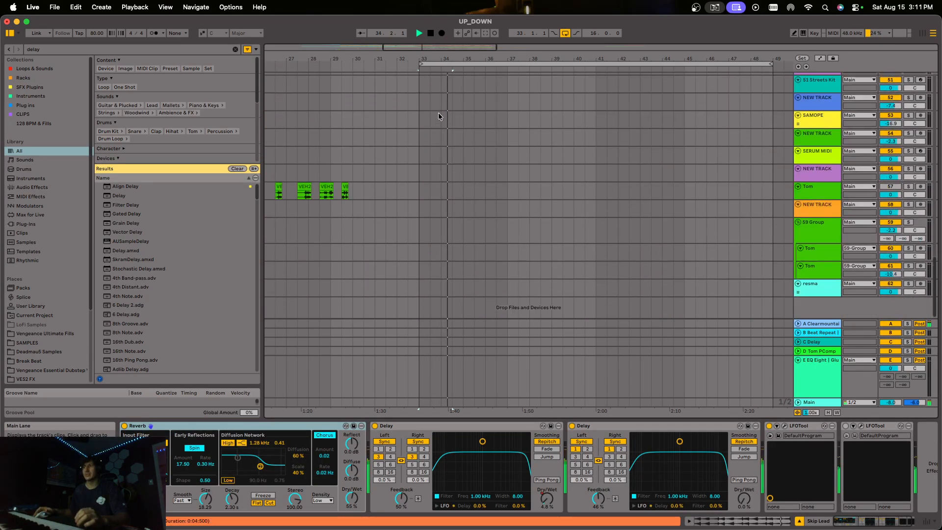
scroll(696, 165, up, 6)
scroll(695, 169, up, 5)
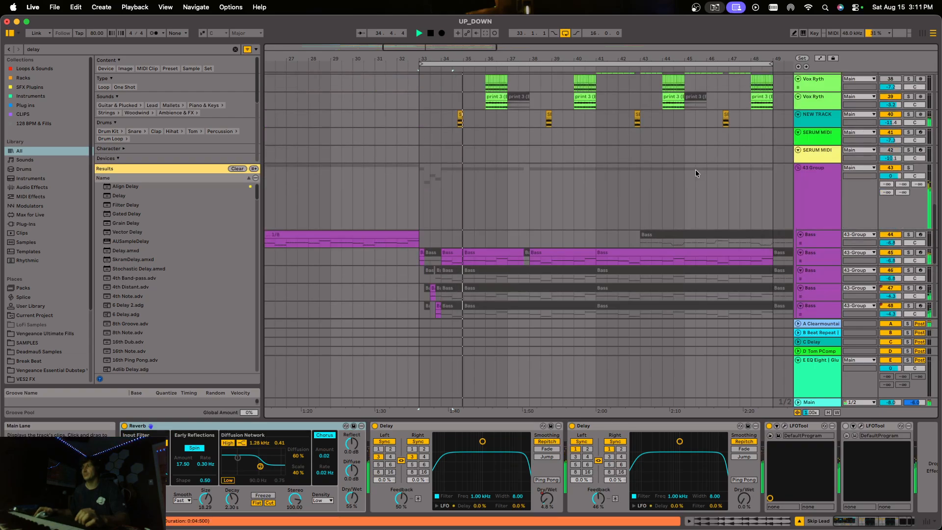
scroll(735, 176, down, 2)
click(807, 145)
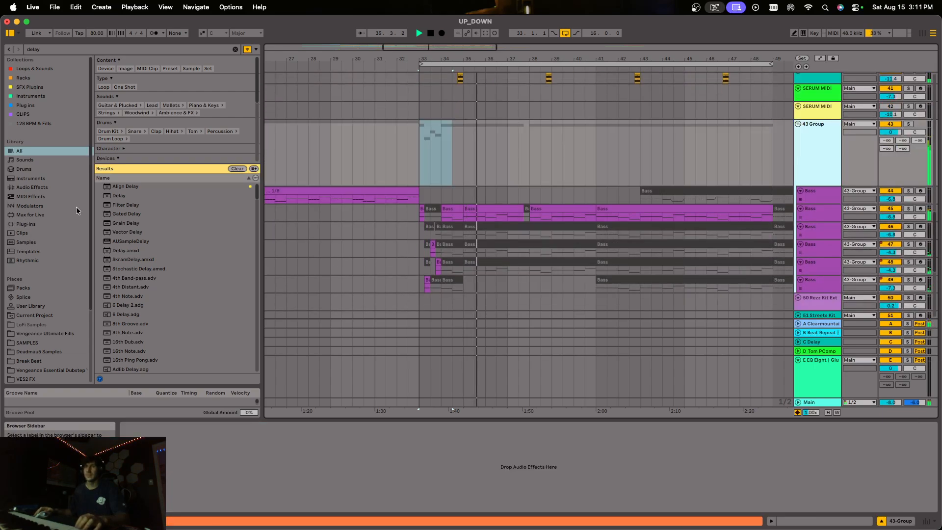
click(118, 196)
drag(119, 199, 217, 451)
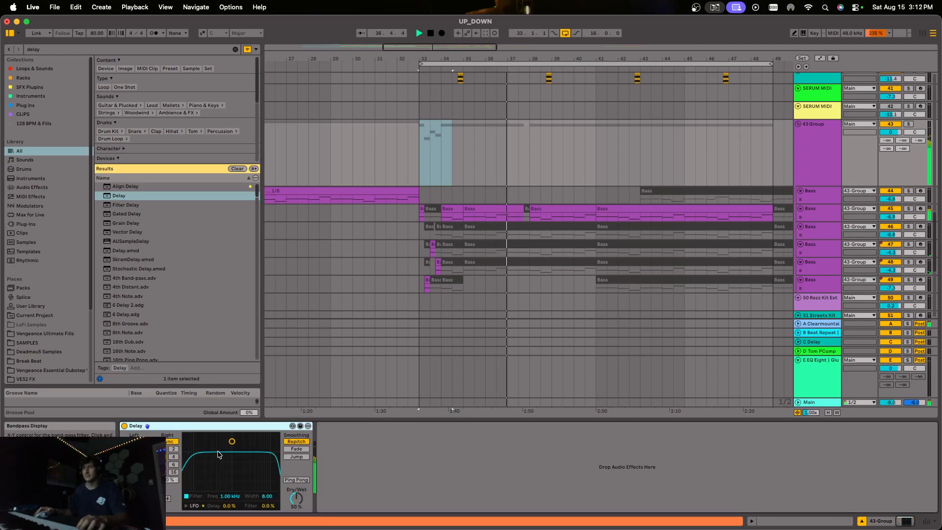
key(s)
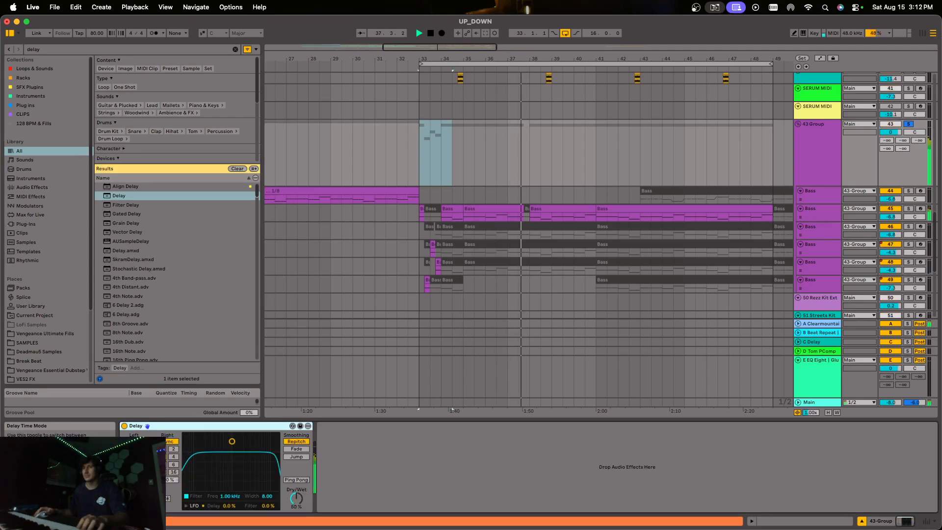
Unlink the Delay's channels, switch both from Sync to Time mode, adjust the right delay time, and set Dry/Wet to 100%
click(133, 441)
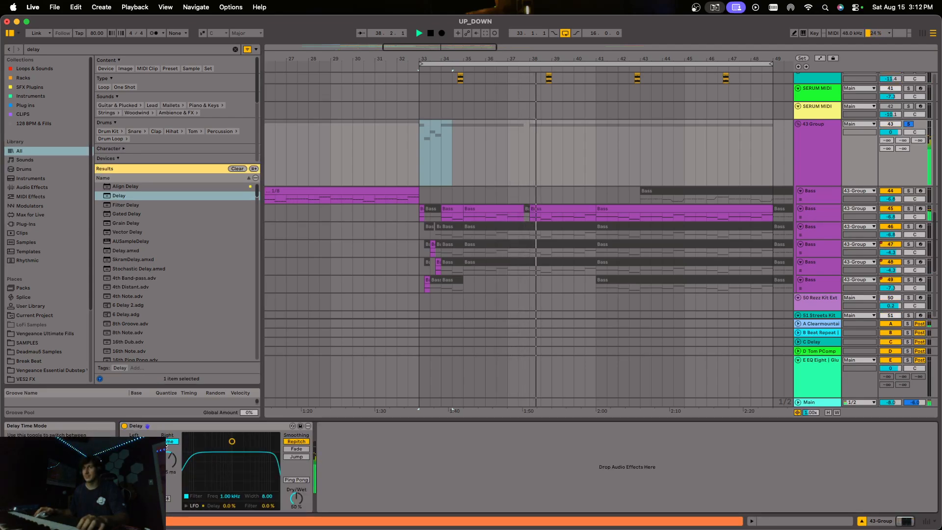
click(150, 441)
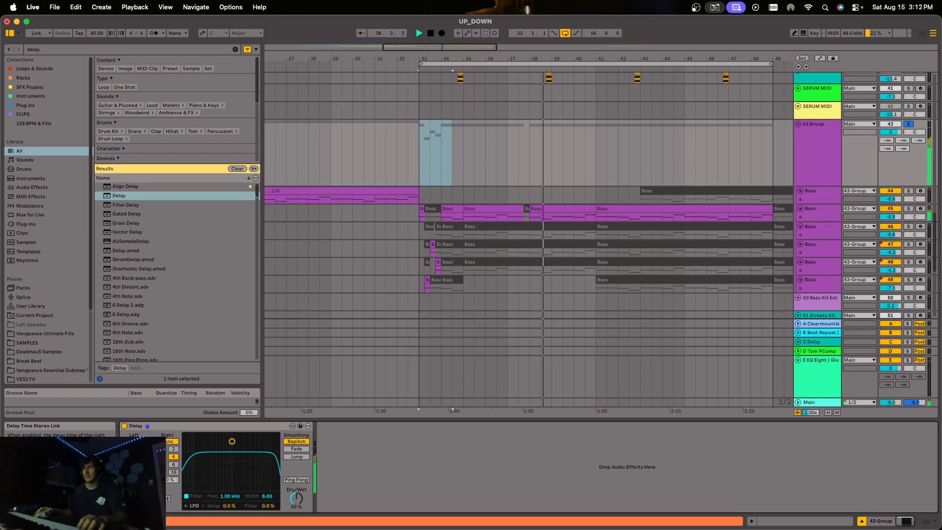
click(170, 442)
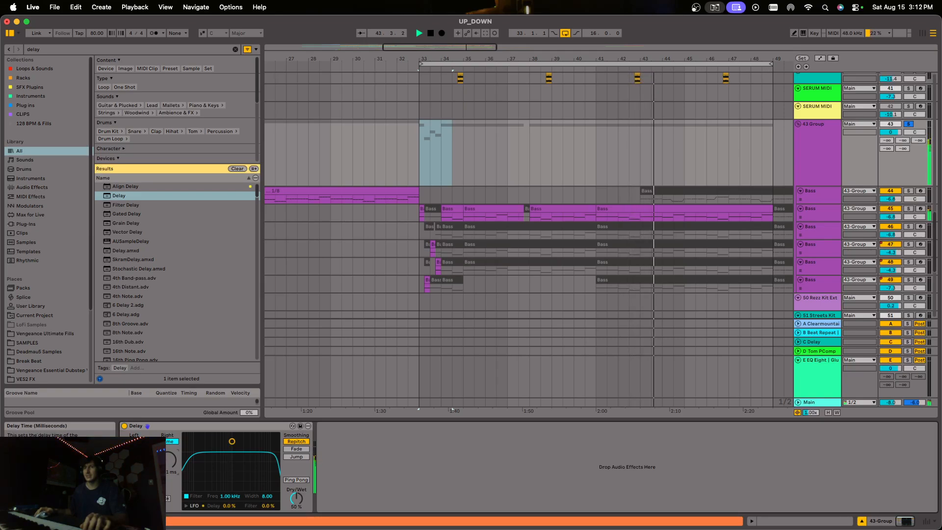
drag(167, 460, 168, 454)
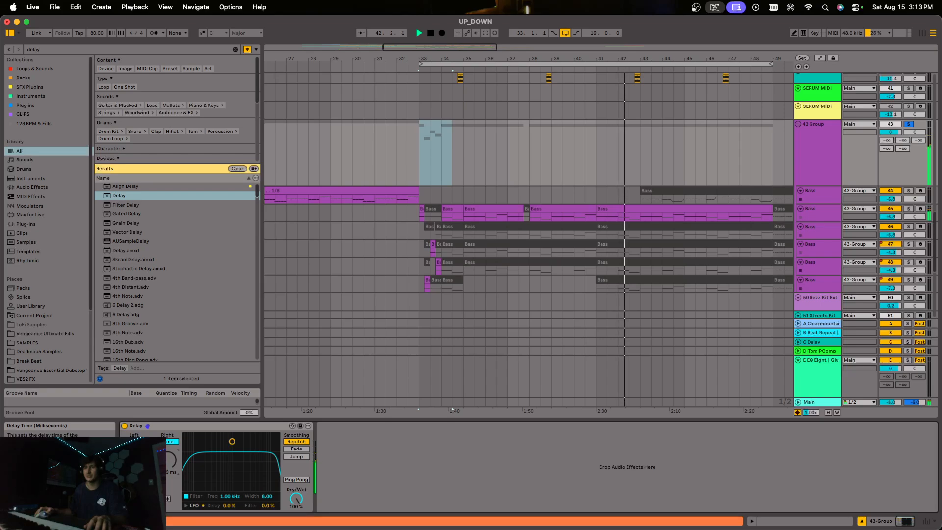
Compare the soloed 43 Group with the Delay bypassed and active, leaving the Delay bypassed
click(124, 426)
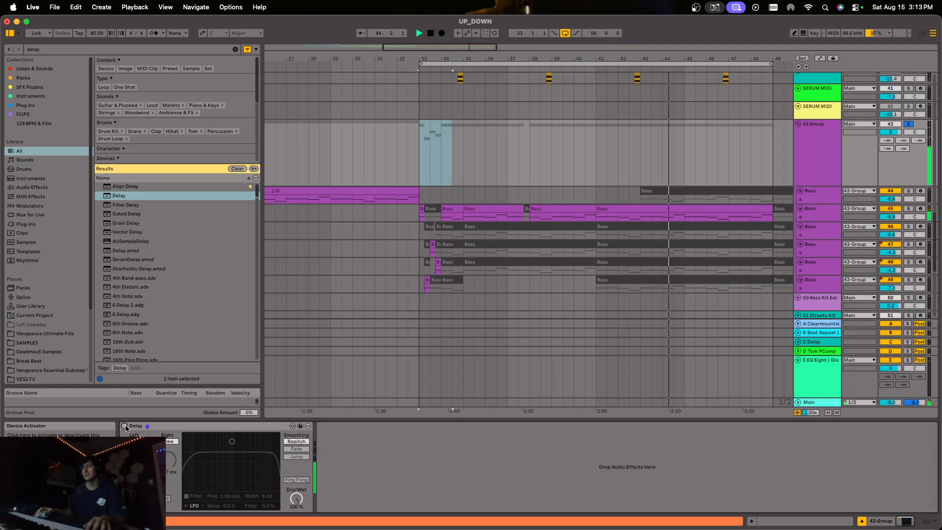
click(125, 425)
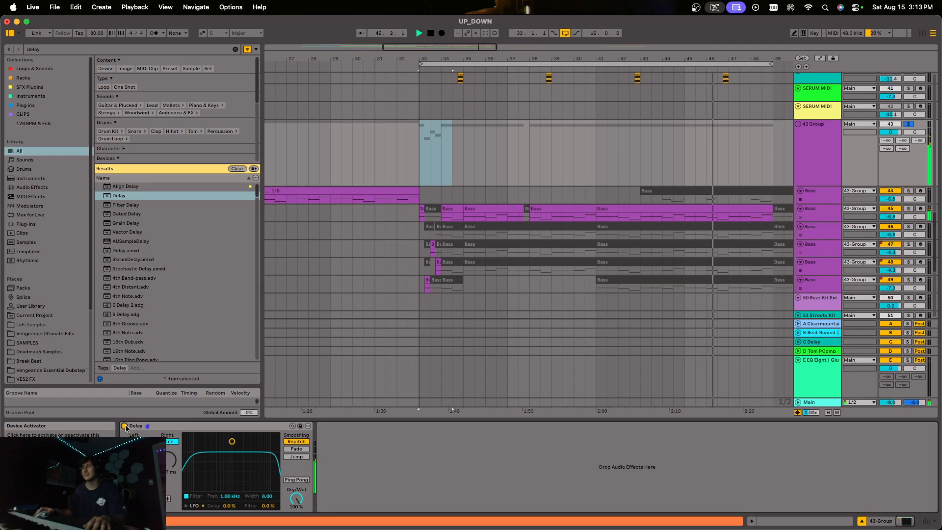
click(125, 426)
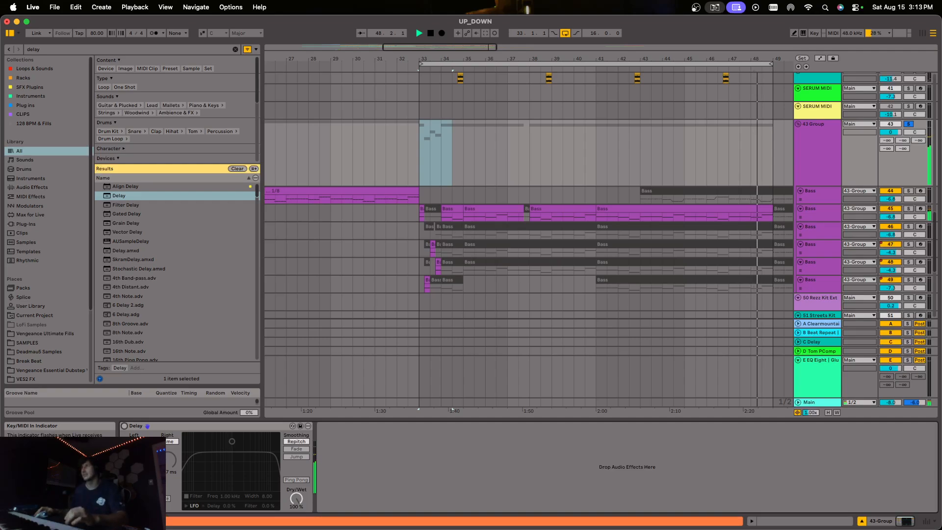
key(minus)
key(minus)
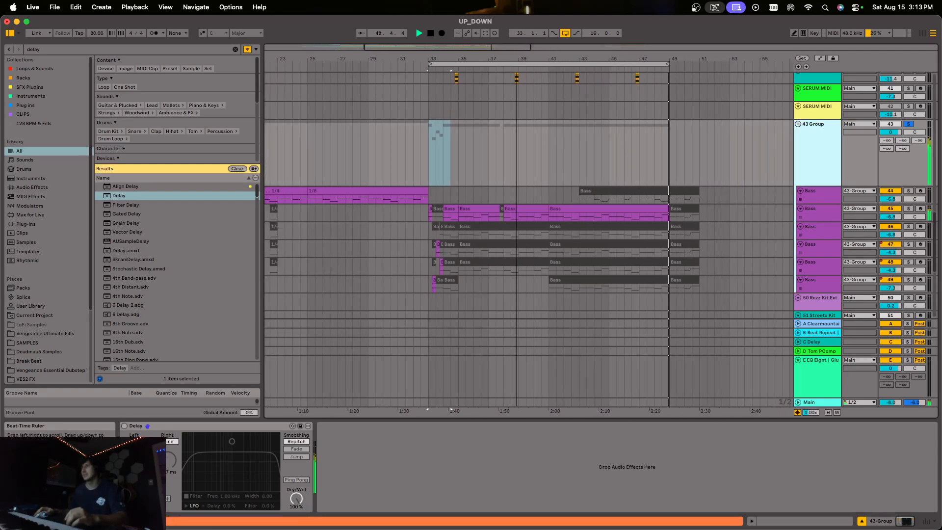